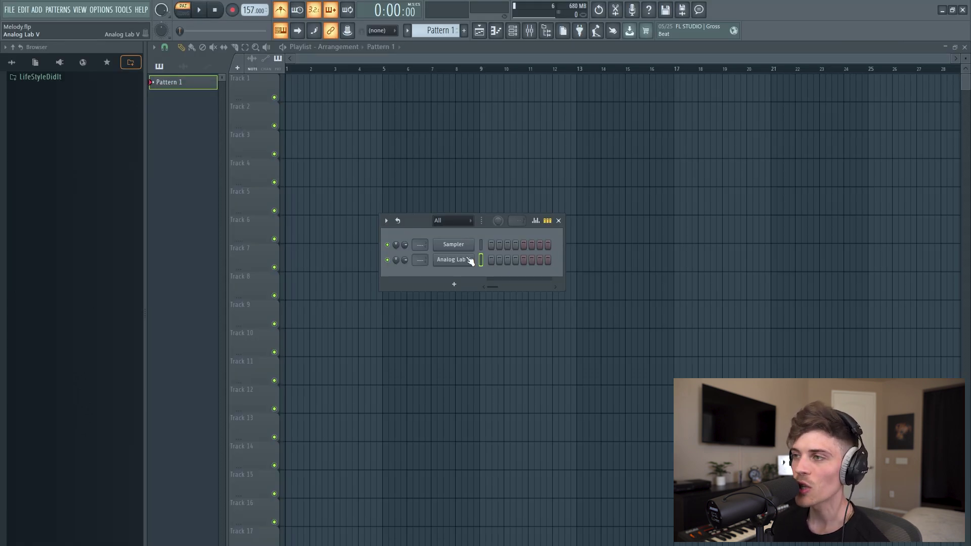
- Open the Analog Lab V piano roll and highlight the D Minor Natural (Aeolian) scale
key(F7)
click(154, 48)
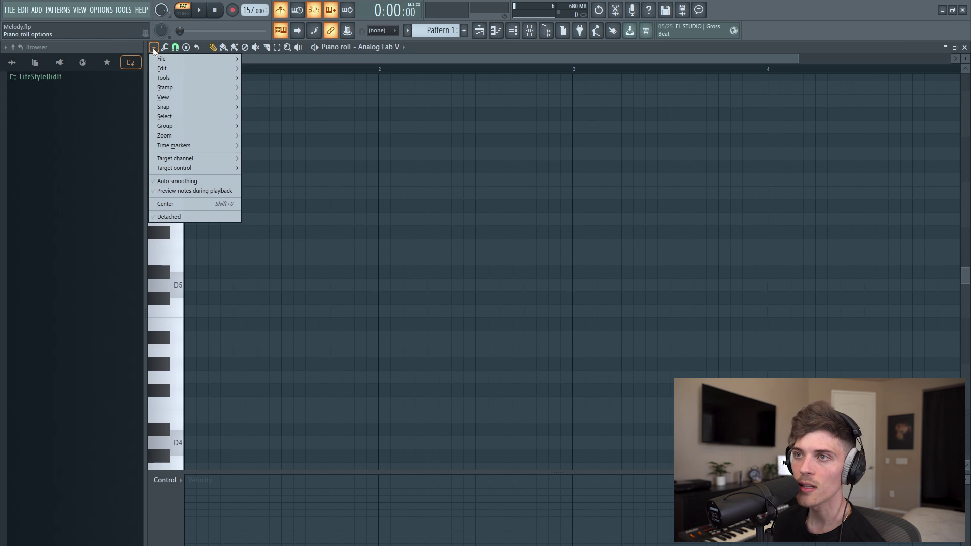
mouse_move(171, 95)
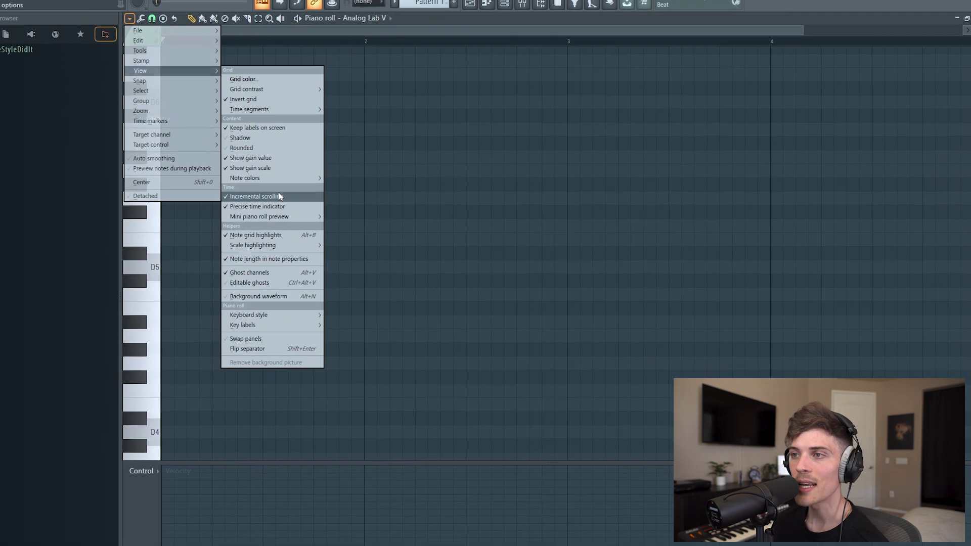
mouse_move(291, 246)
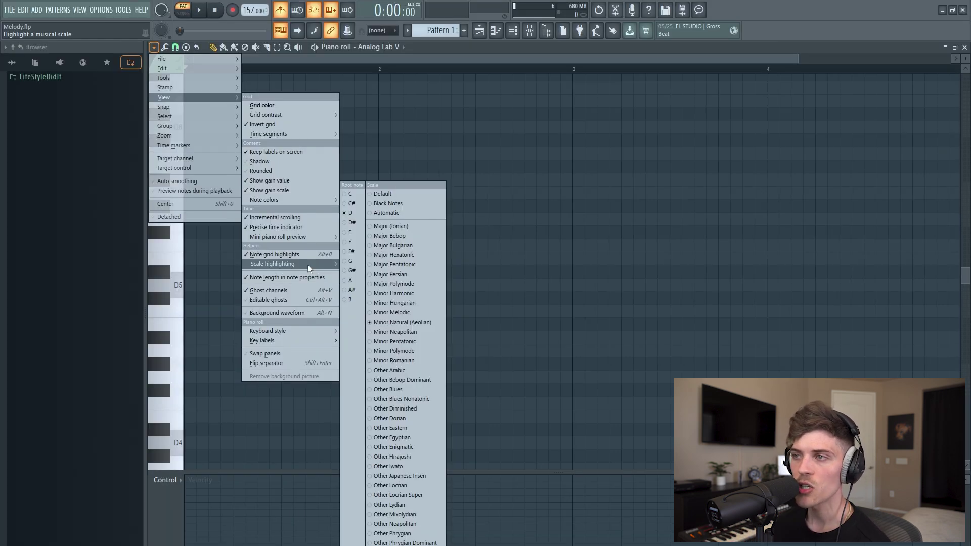
click(350, 252)
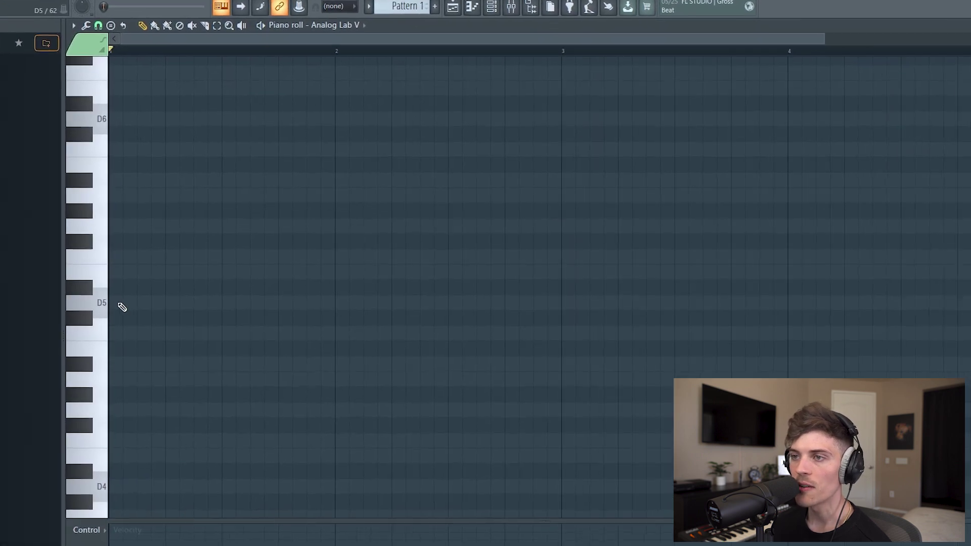
- Audition the D natural minor scale notes in ascending order from D5 to D6 on the piano roll keyboard
click(150, 295)
click(101, 274)
click(101, 258)
click(102, 227)
click(102, 197)
click(53, 181)
click(53, 147)
click(52, 114)
ctrl+click(67, 111)
drag(67, 315, 75, 338)
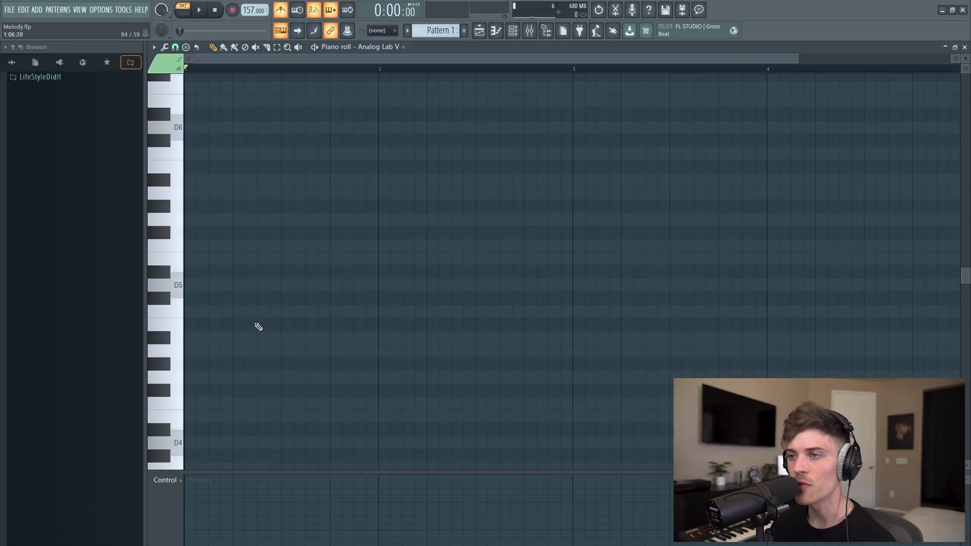
- Stack one-bar notes D5, E5, F5, G5, A5, A#5, C6 and D6 at the start of bar 1
click(192, 287)
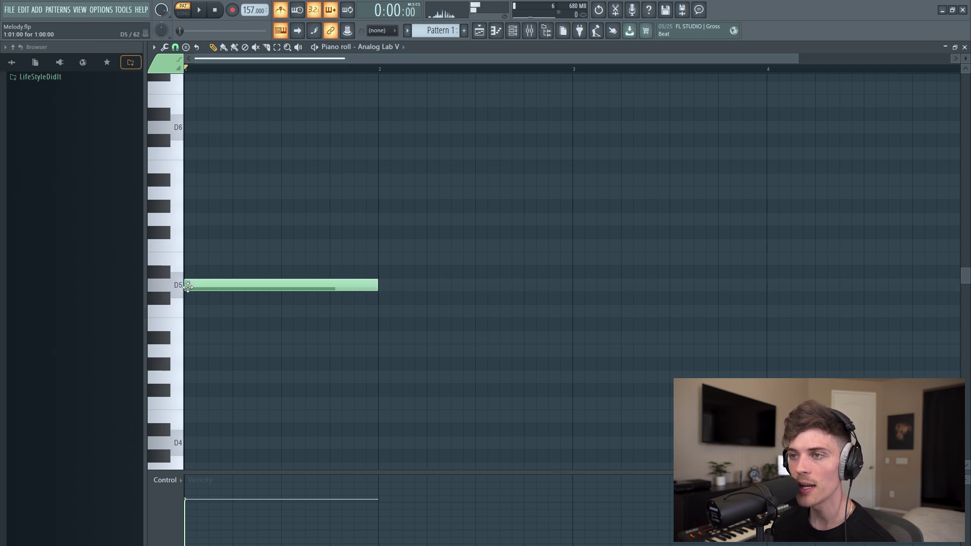
click(194, 259)
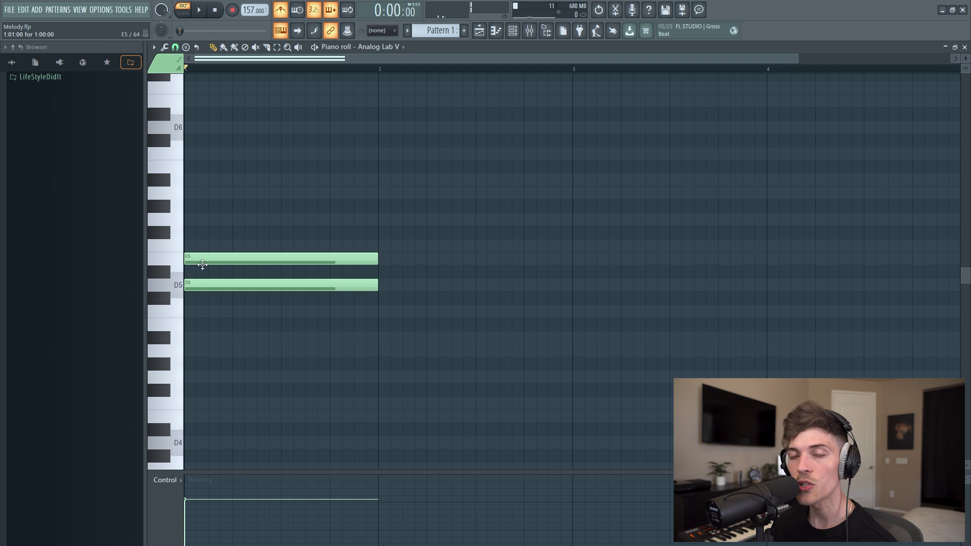
click(204, 246)
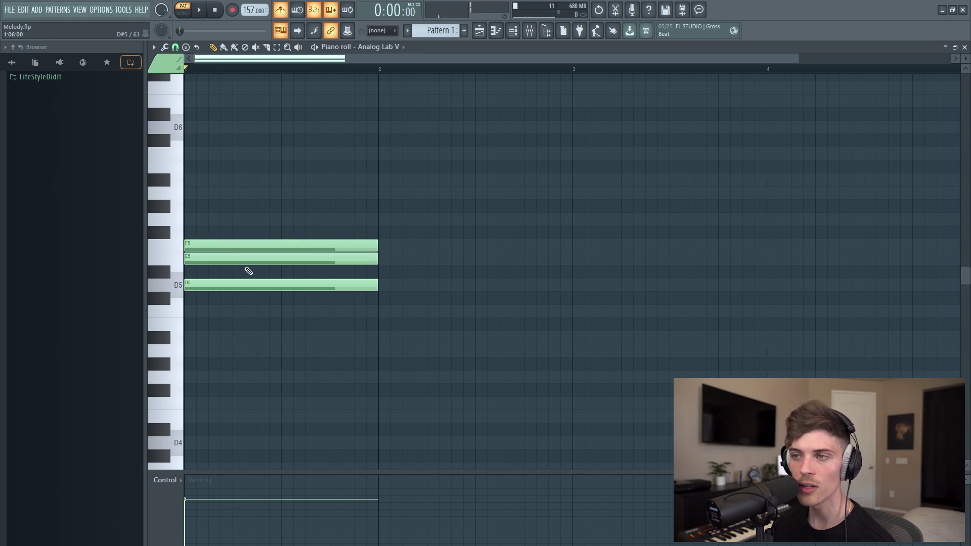
click(216, 282)
click(204, 256)
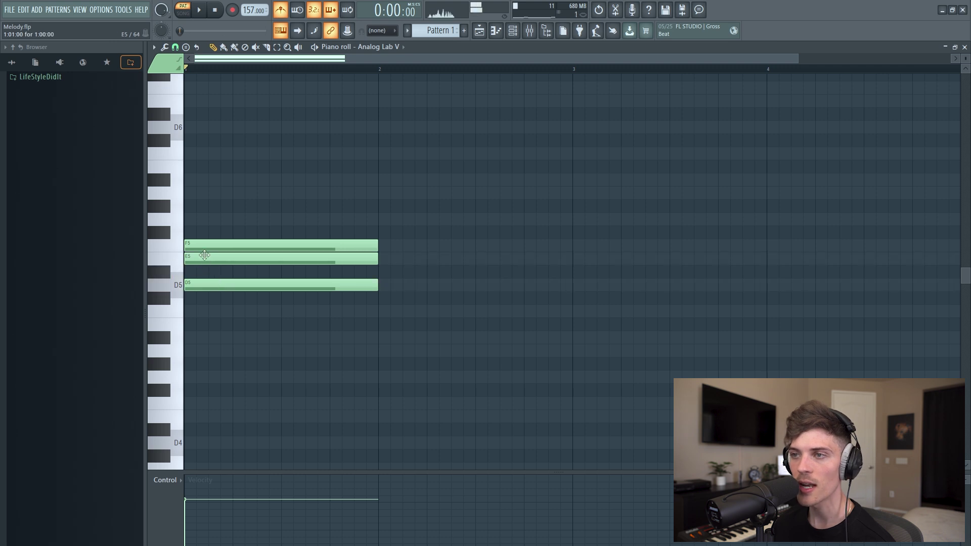
click(190, 219)
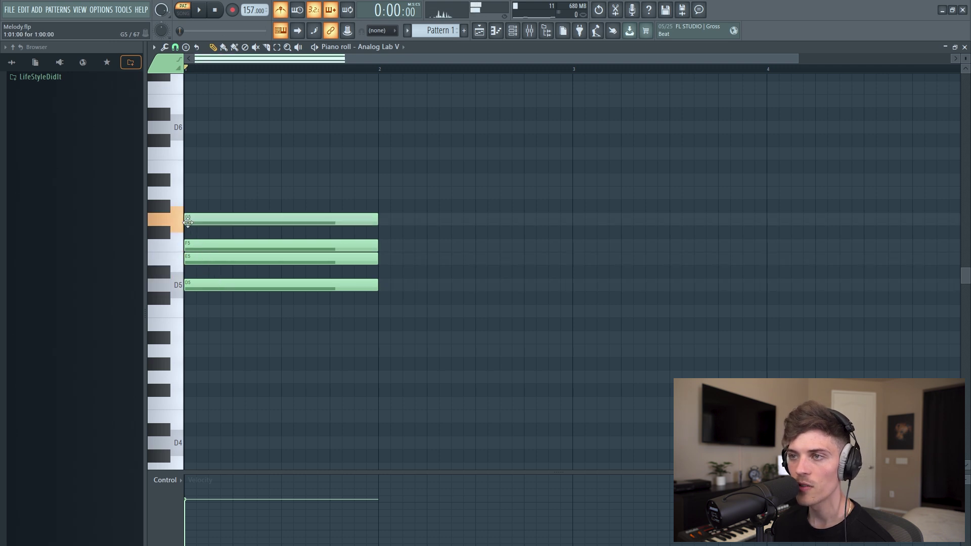
click(191, 192)
click(191, 181)
click(192, 153)
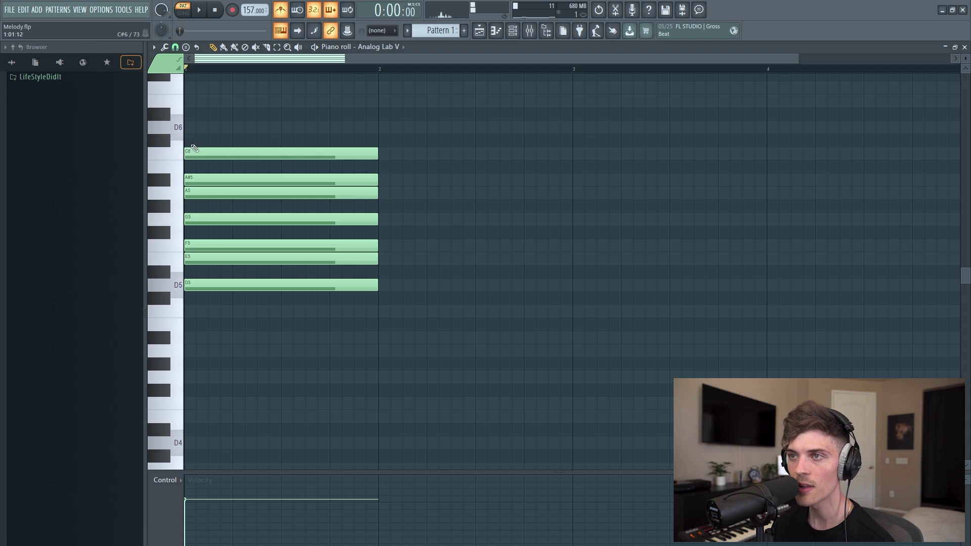
click(192, 128)
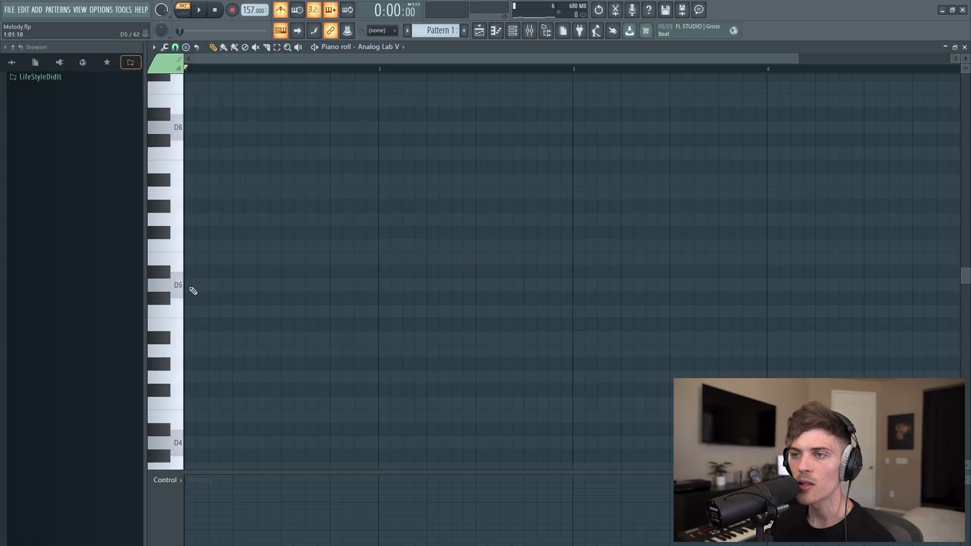
- Draw one-bar notes in sequence: D5 in bar 1, C6 in bar 2 and A#5 in bar 3
click(194, 290)
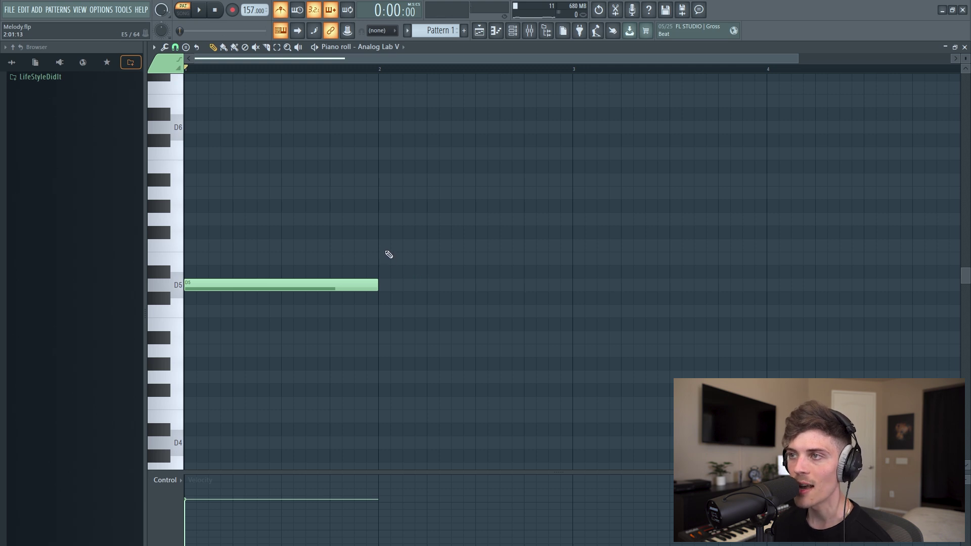
click(384, 155)
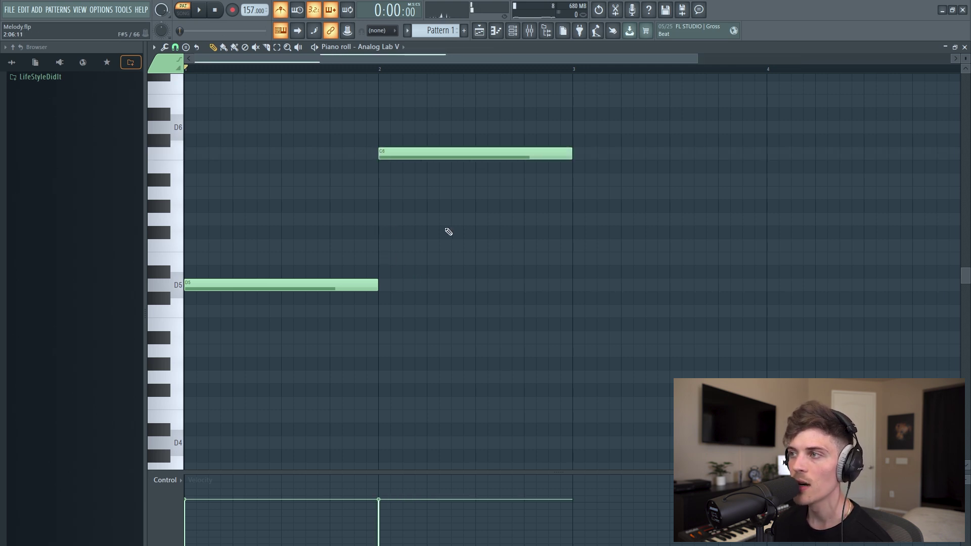
click(578, 184)
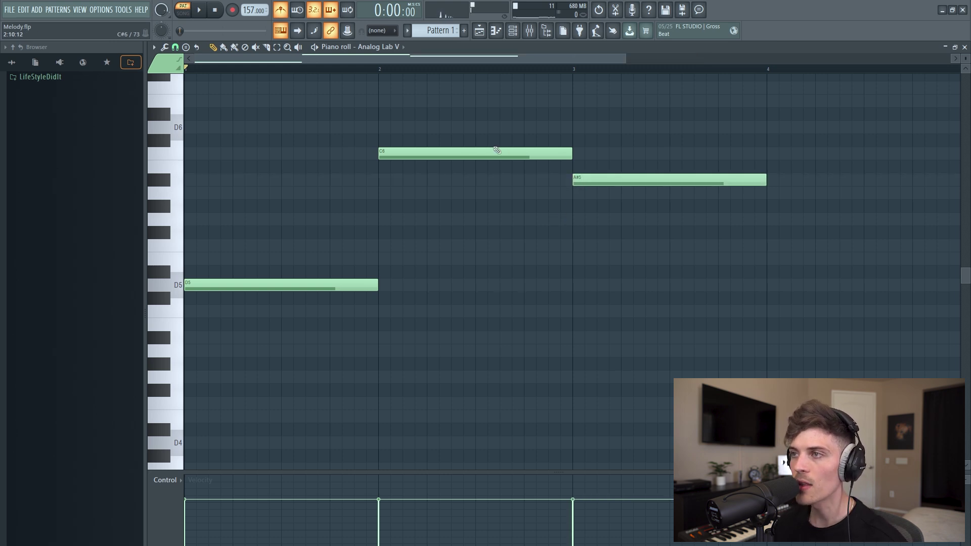
- Transpose the notes in bars 2 and 3 down one octave and deselect them
drag(508, 120, 670, 227)
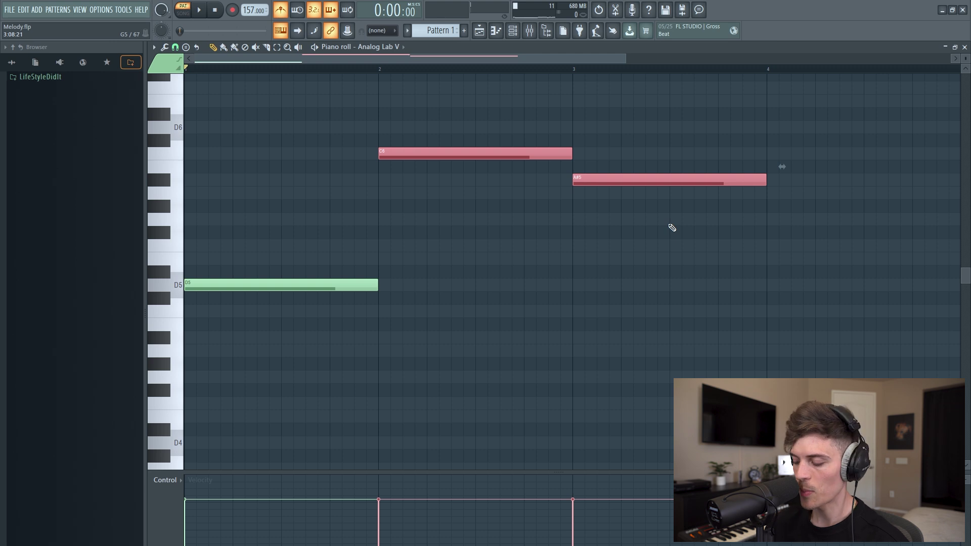
key(ctrl+Down)
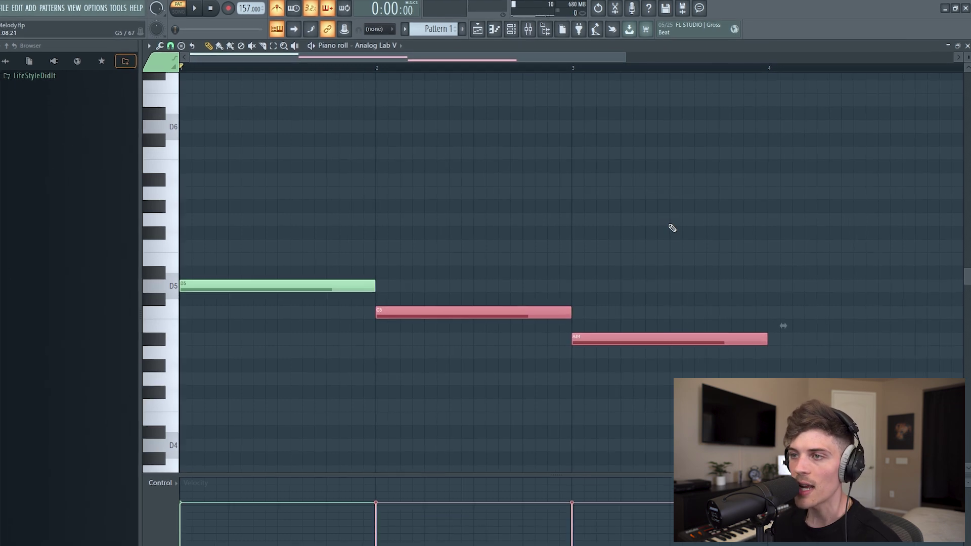
key(ctrl+d)
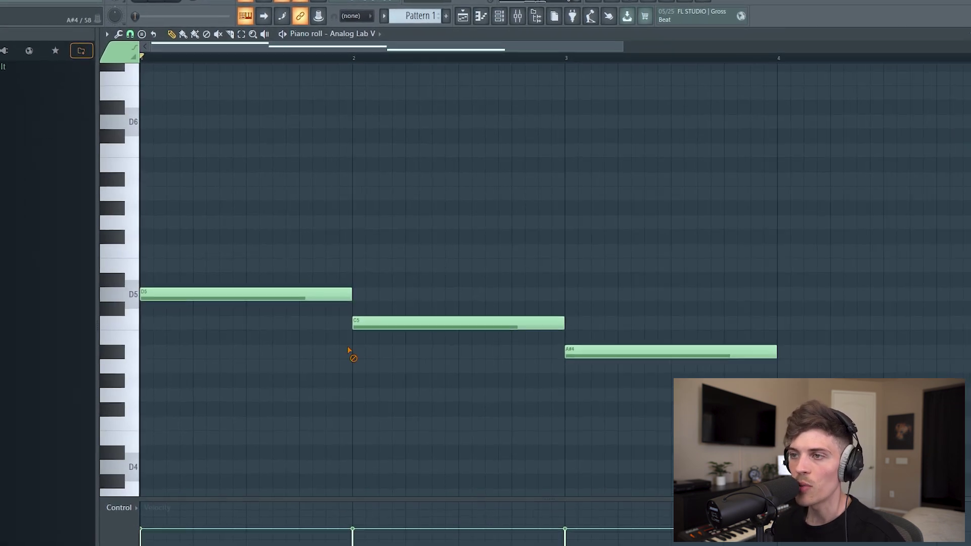
drag(194, 295, 238, 358)
ctrl+click(451, 352)
drag(366, 311, 413, 368)
ctrl+click(406, 405)
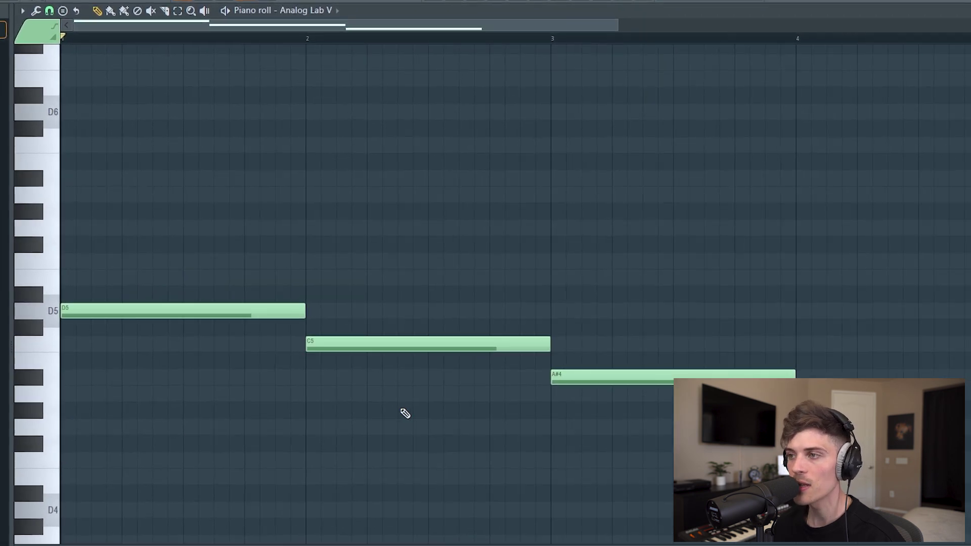
drag(616, 358, 636, 399)
ctrl+click(577, 451)
drag(150, 221, 646, 423)
ctrl+click(355, 405)
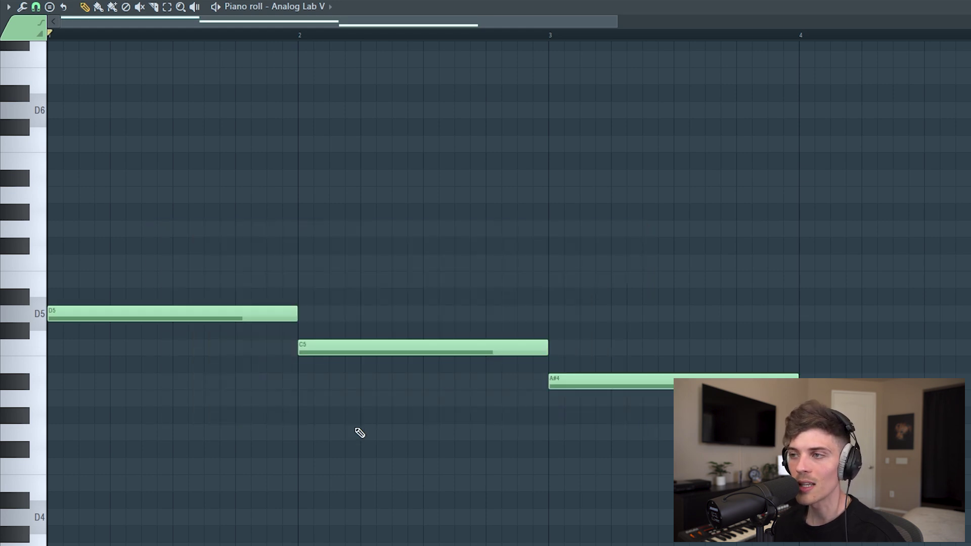
- Delete the D5, C5 and A#4 notes from bars 1 to 3
right_click(232, 314)
right_click(385, 348)
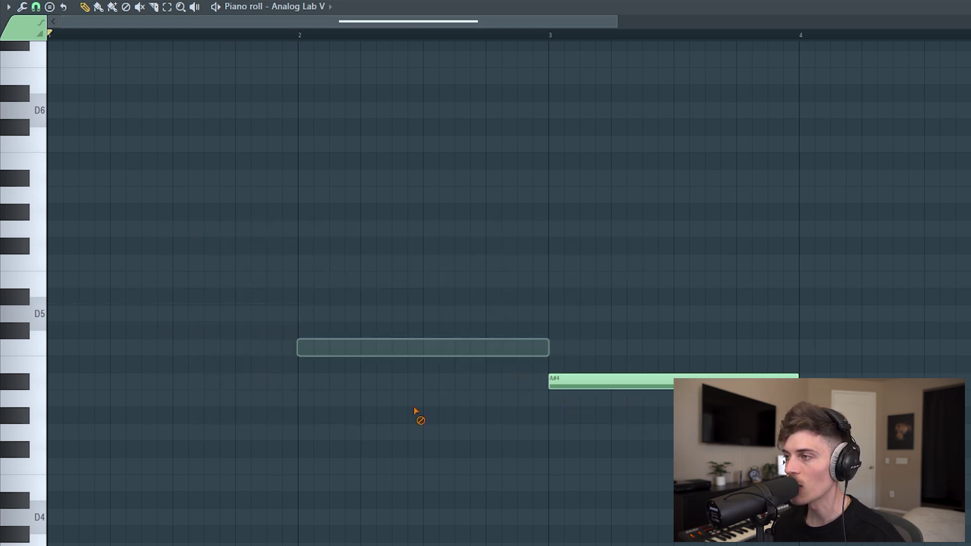
right_click(589, 382)
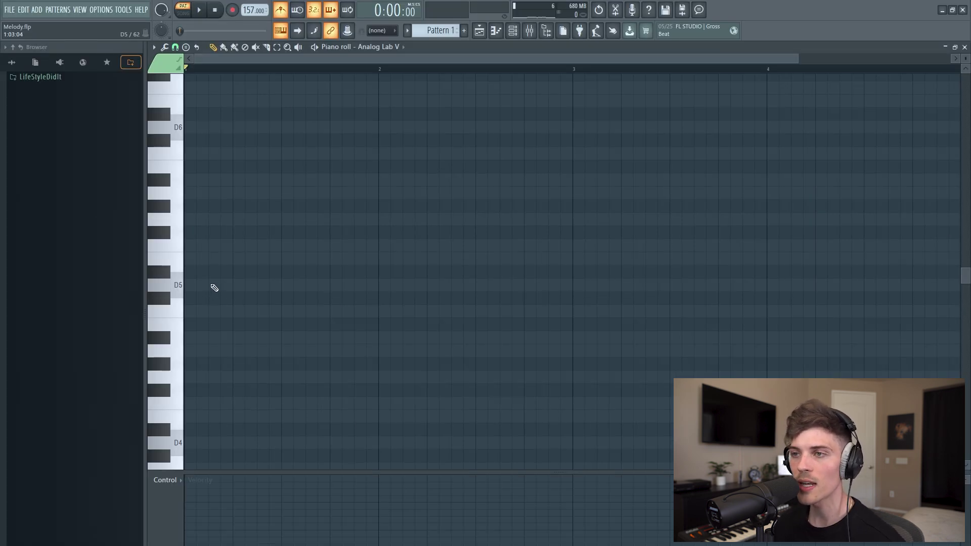
- Build a three-note chord from one-bar D5, F5 and A5 notes at bar 1 and play it back
click(214, 288)
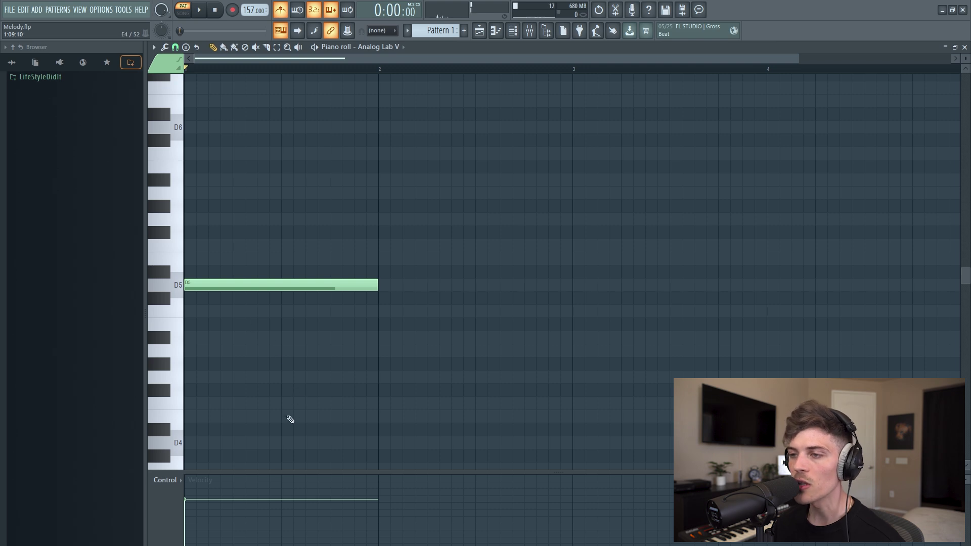
drag(289, 472, 290, 436)
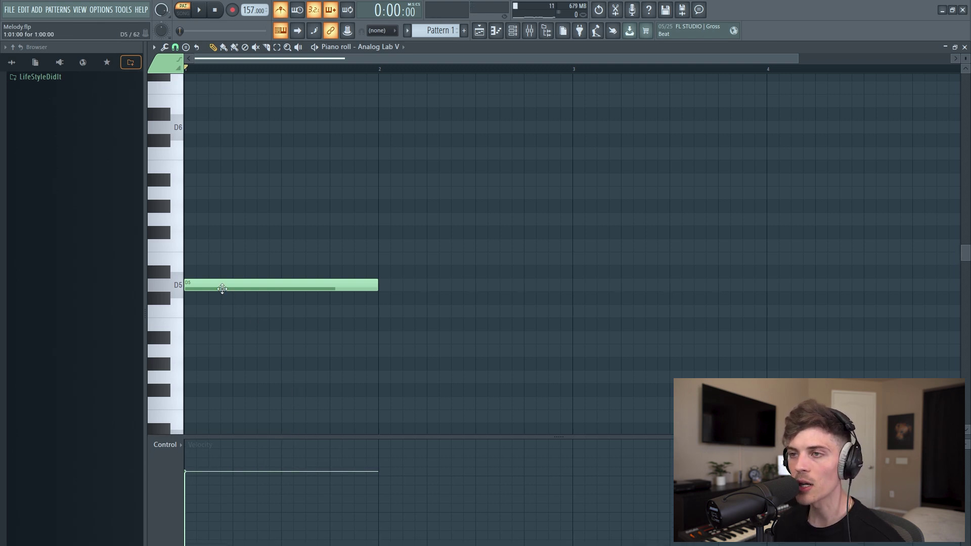
drag(222, 254, 294, 341)
ctrl+click(310, 366)
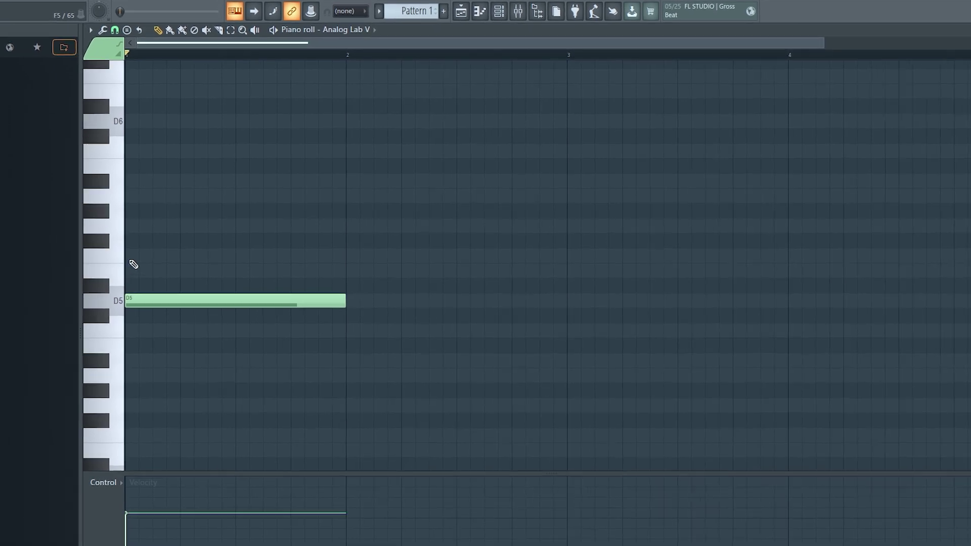
click(135, 255)
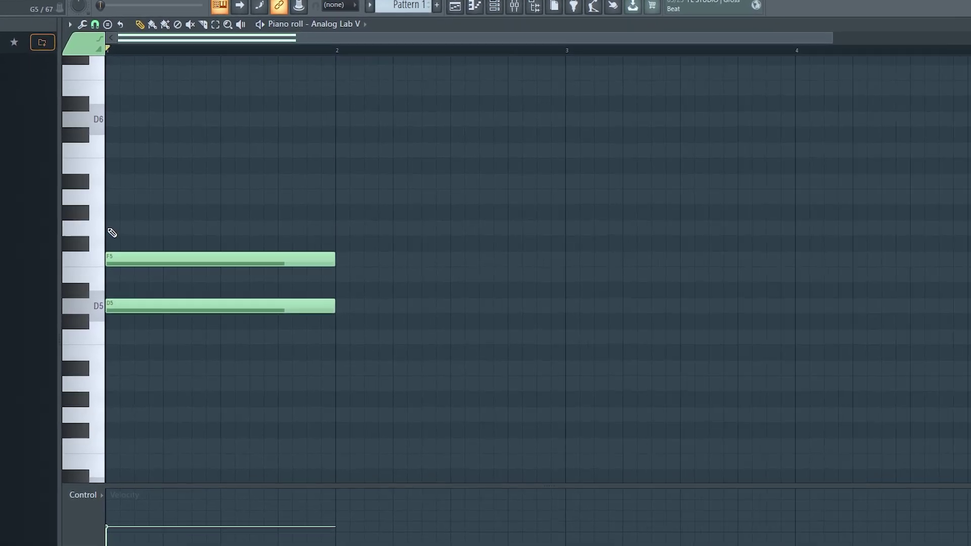
click(108, 197)
drag(157, 197, 264, 377)
ctrl+click(254, 407)
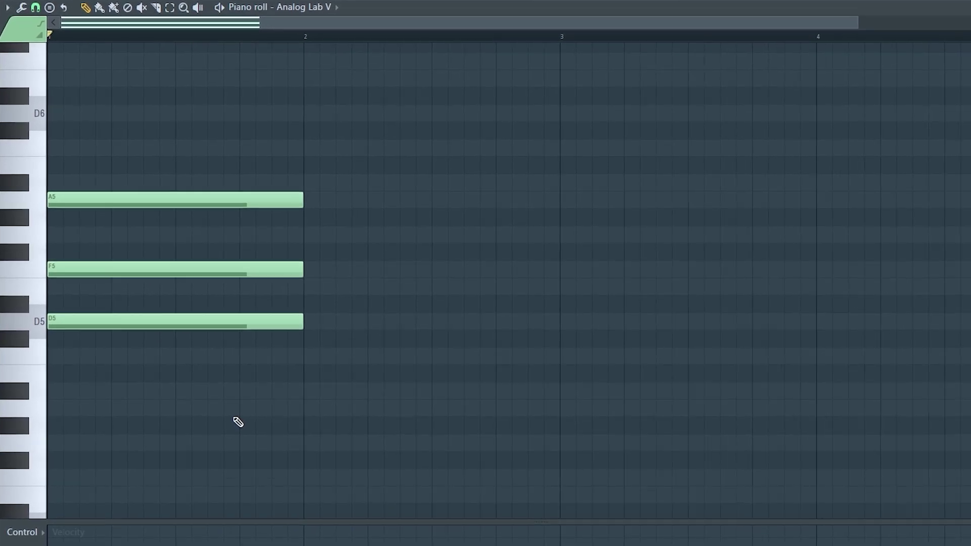
key(space)
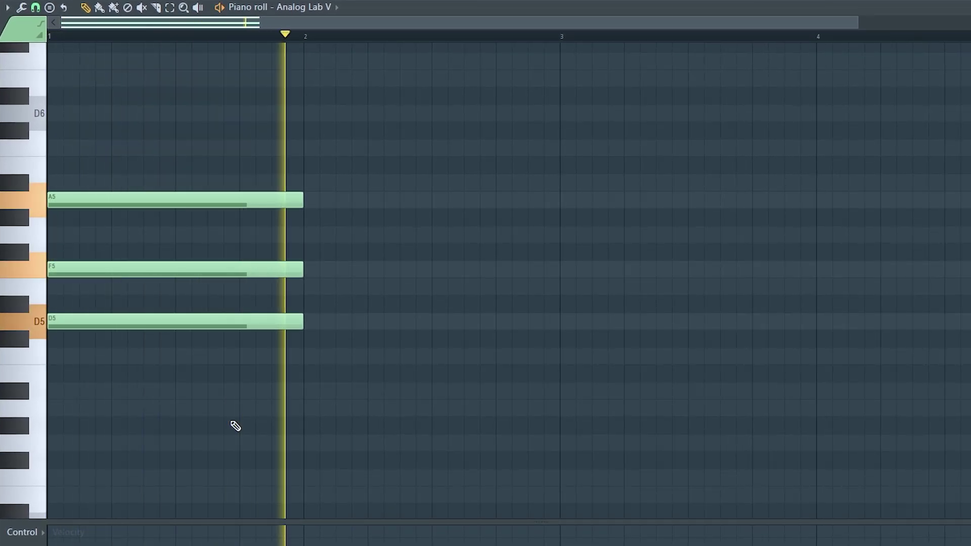
key(space)
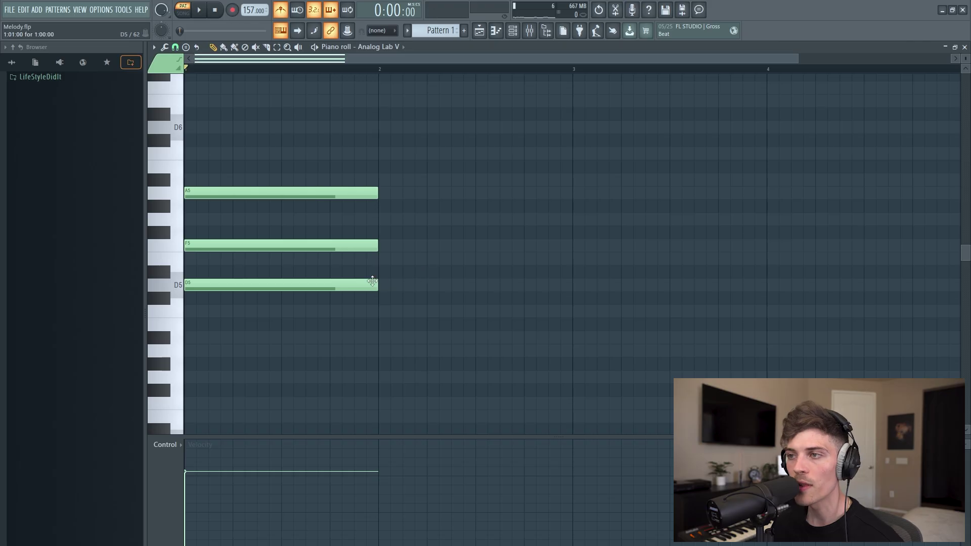
drag(325, 276, 336, 294)
drag(295, 233, 308, 257)
drag(282, 186, 440, 216)
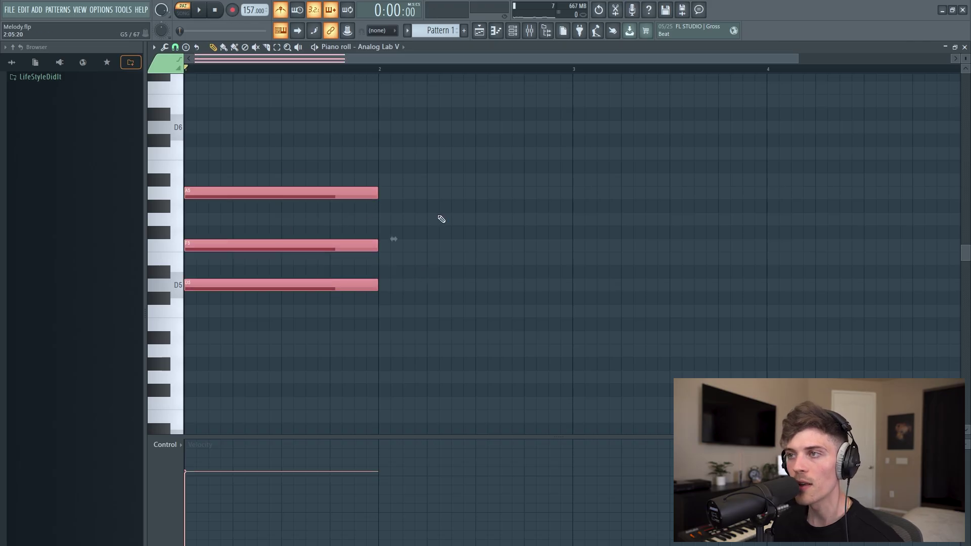
click(440, 217)
drag(253, 148, 450, 343)
click(452, 343)
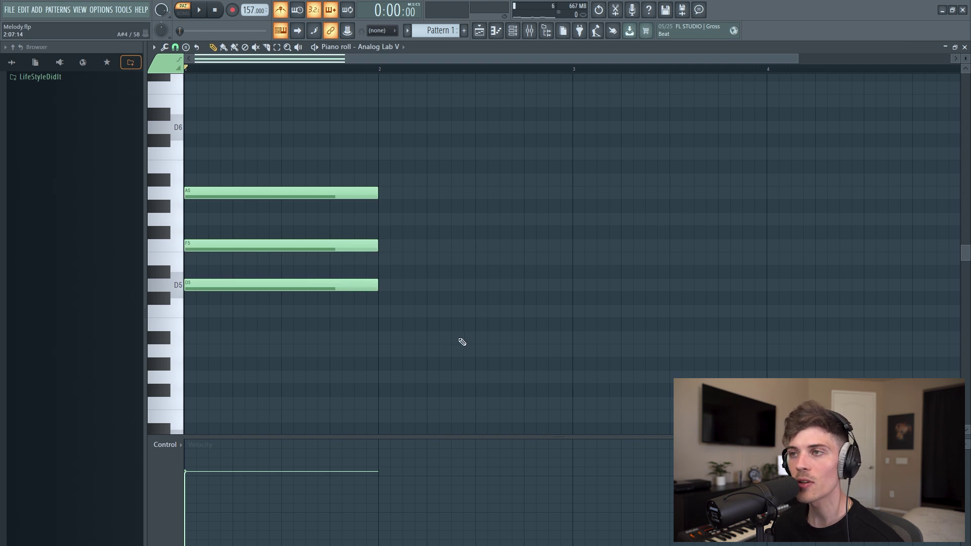
- Add a one-bar C6 note above A5 to extend the bar 1 chord to four notes
scroll(427, 266, up, 3)
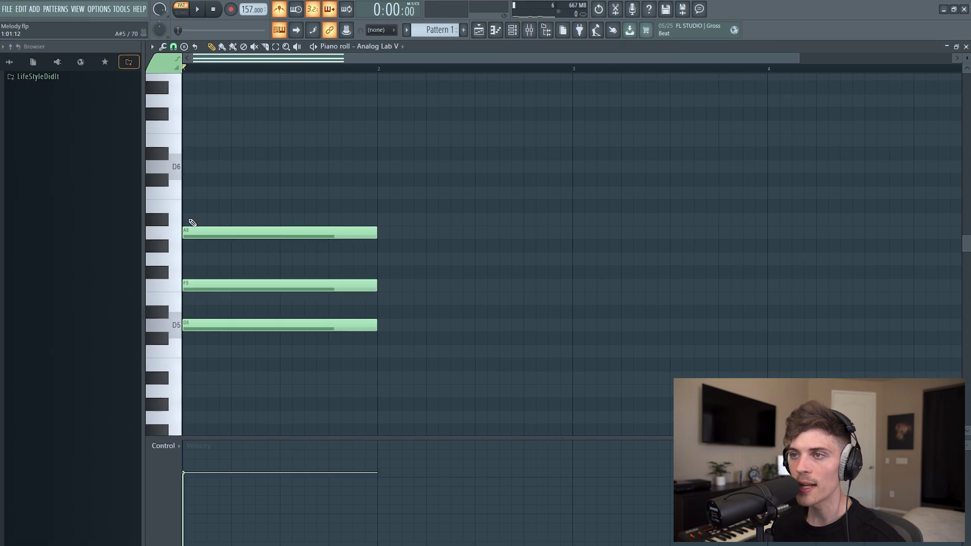
click(188, 194)
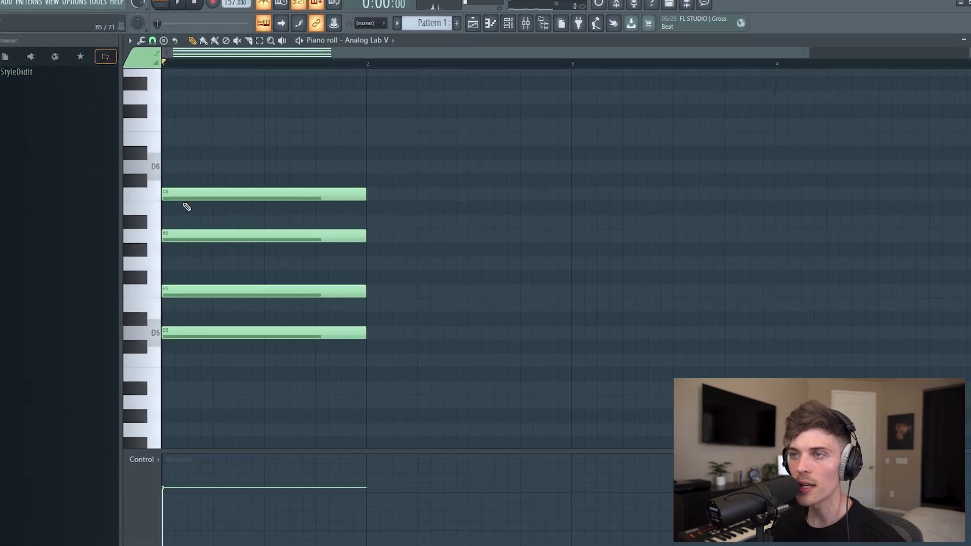
drag(197, 298, 201, 354)
drag(187, 273, 205, 313)
drag(194, 218, 213, 255)
drag(196, 176, 219, 215)
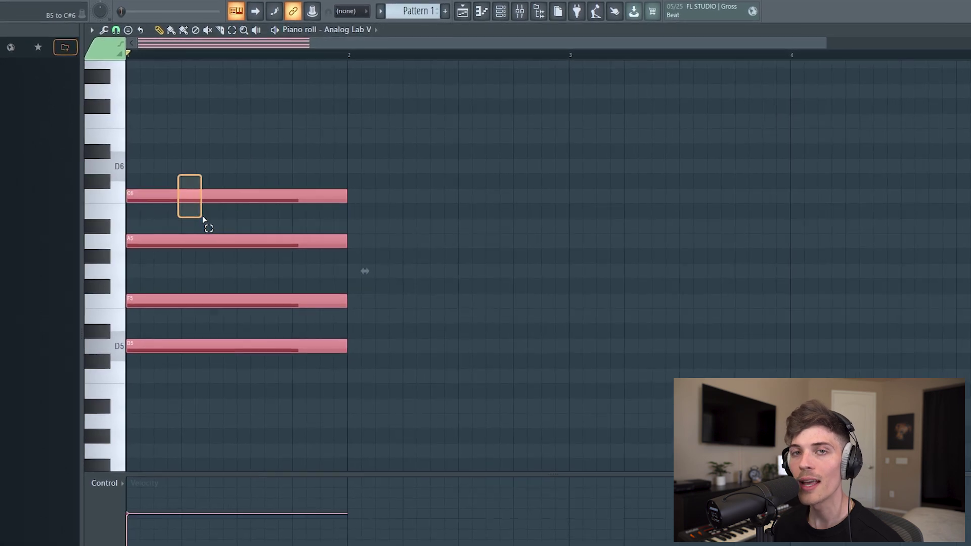
click(487, 223)
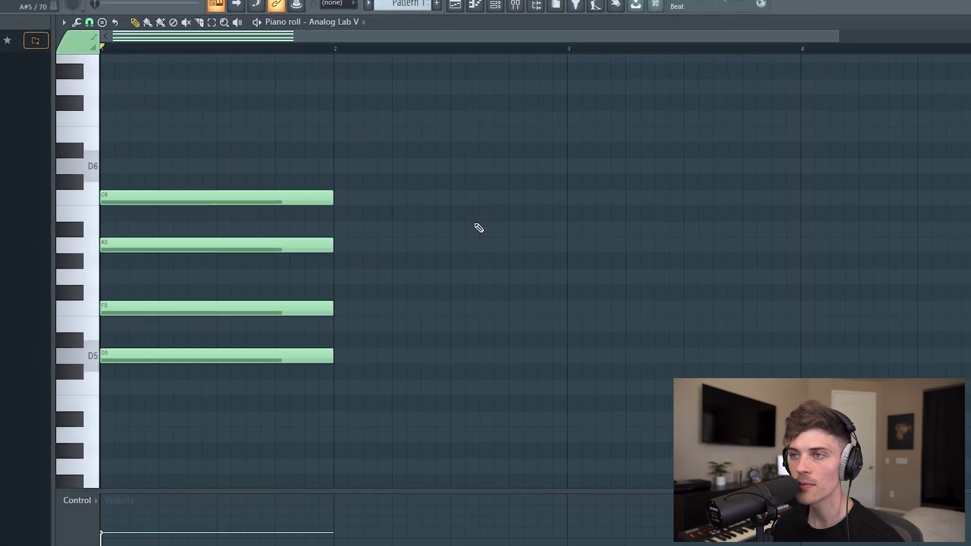
- Play back the four-note chord at bar 1 and stack one-bar E6 and G6 notes above C6
key(space)
key(space)
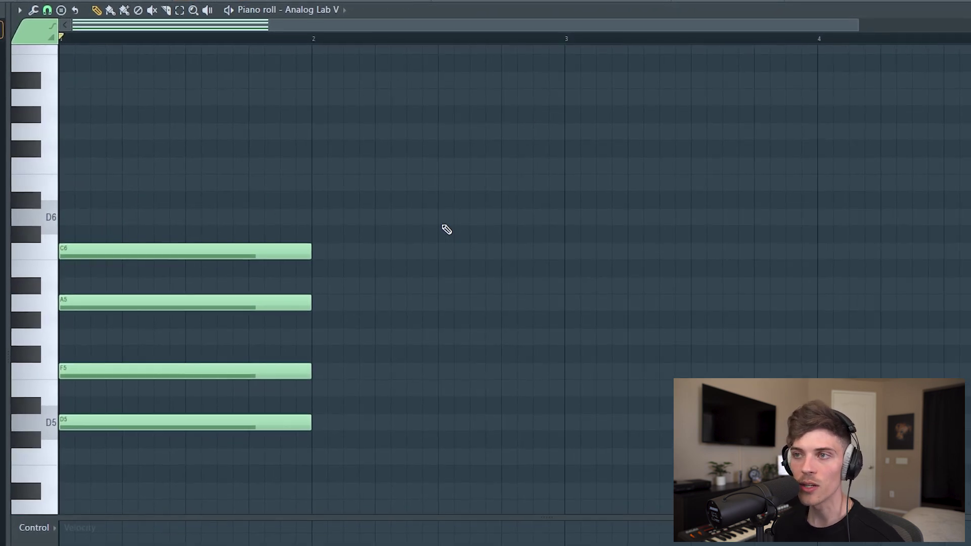
click(61, 186)
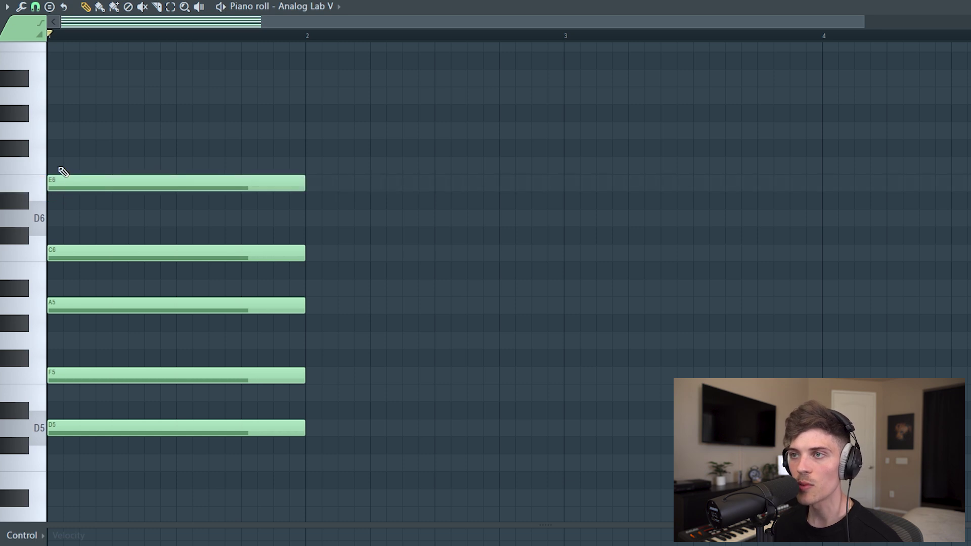
click(82, 133)
- Select the whole bar 1 chord, deselect it and delete its G6 note
drag(77, 468, 256, 110)
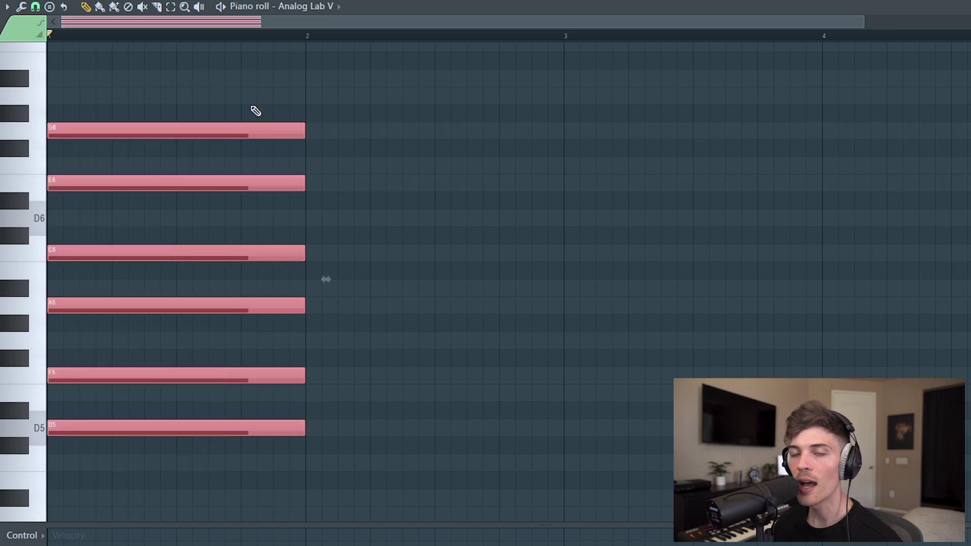
ctrl+click(118, 104)
right_click(120, 131)
- Highlight D5, F5, A5, C6 and E6 one after another, deselect them and play back the five-note chord
ctrl+shift+click(128, 427)
ctrl+shift+click(123, 376)
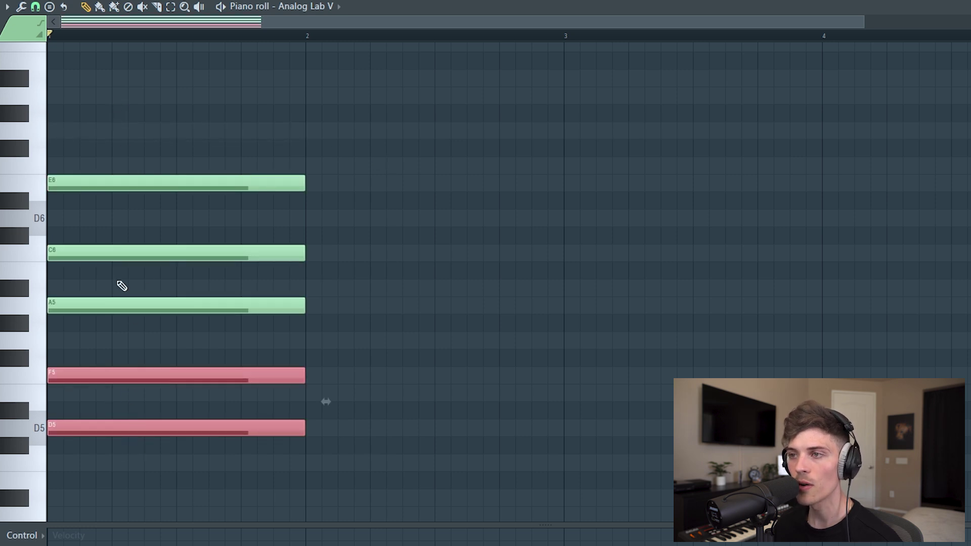
ctrl+shift+click(122, 305)
ctrl+shift+click(122, 253)
ctrl+shift+click(110, 183)
ctrl+click(444, 222)
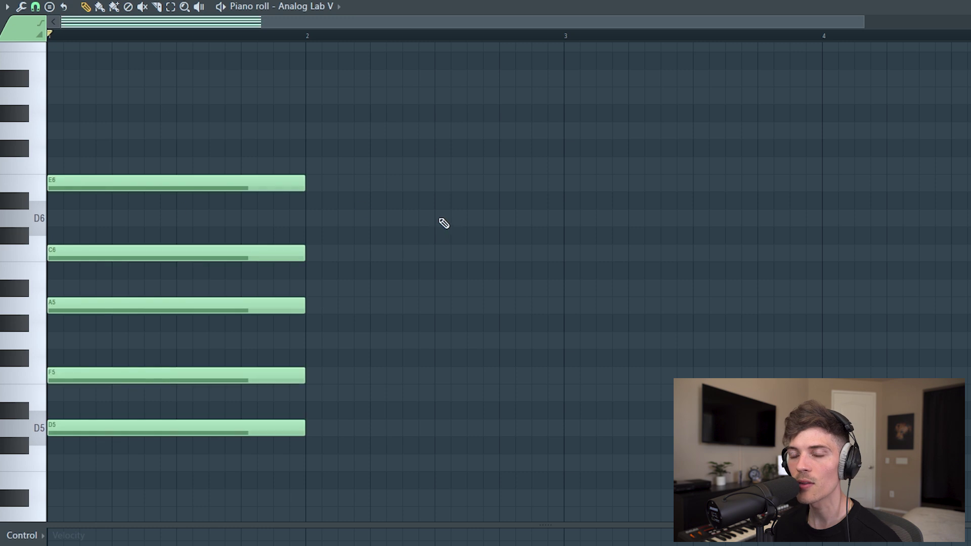
key(space)
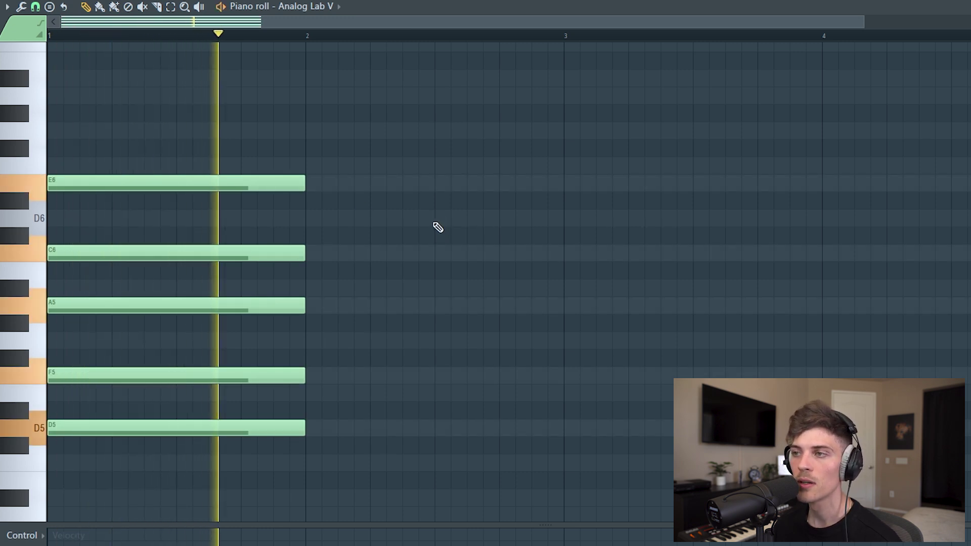
key(space)
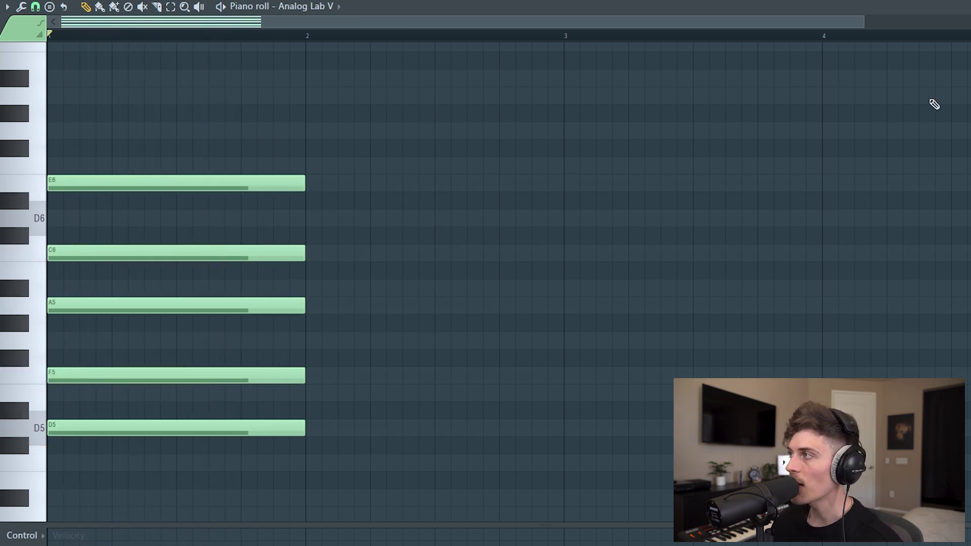
- Delete the E6 note from the bar 1 chord to leave D5, F5, A5 and C6
scroll(508, 305, down, 2)
right_click(218, 201)
drag(102, 189, 220, 425)
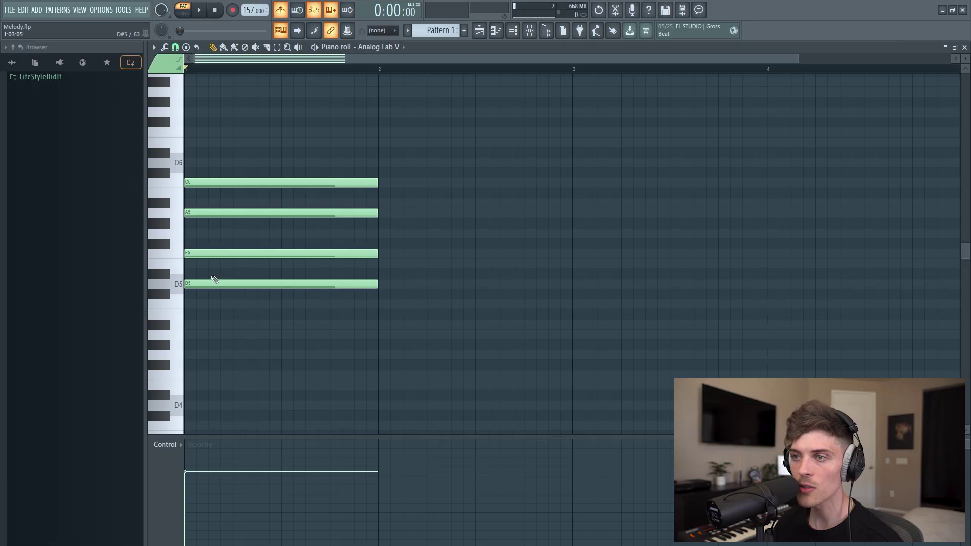
- Transpose the D5 note of the bar 1 chord down one octave to D4 and deselect it
drag(211, 270, 247, 305)
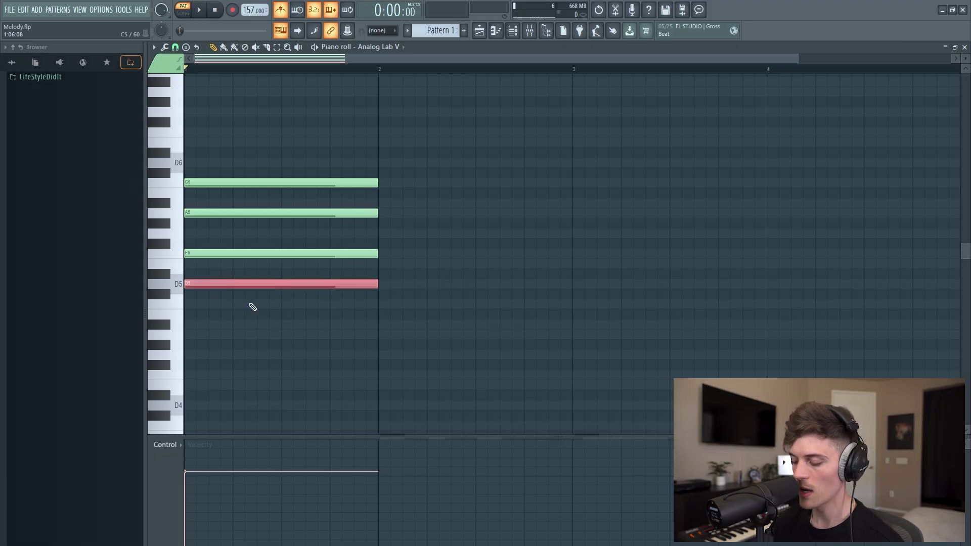
key(ctrl+Down)
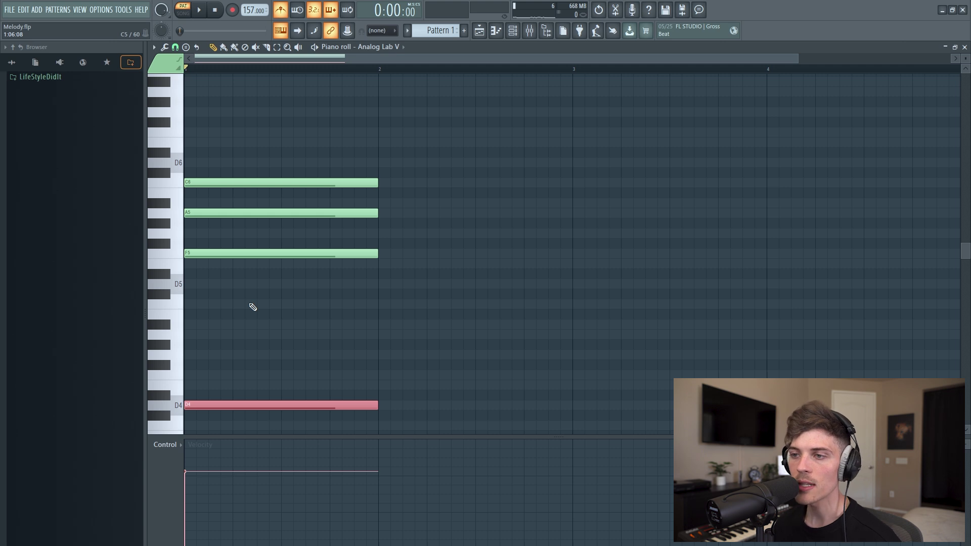
ctrl+click(250, 305)
scroll(486, 256, down, 2)
scroll(485, 256, up, 2)
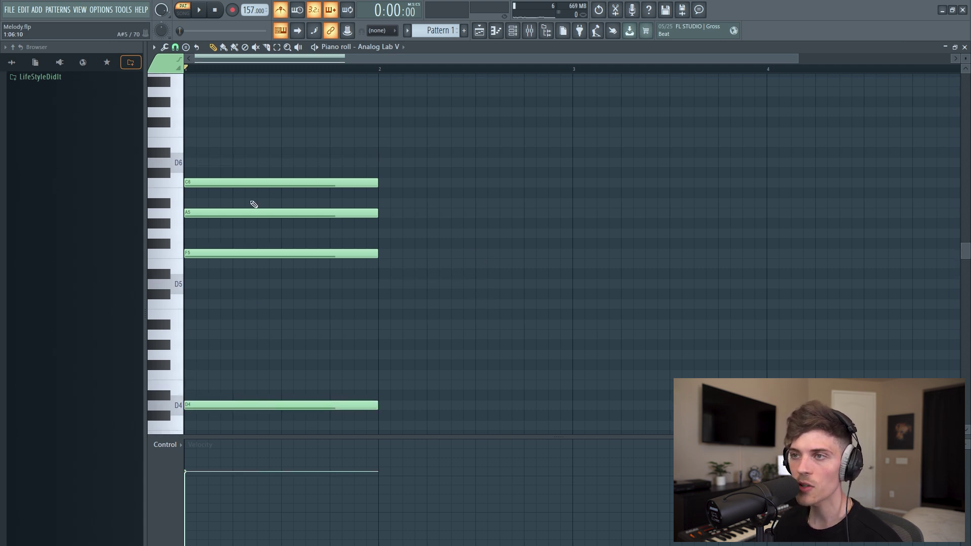
- Transpose the A5 note of the bar 1 chord up one octave to A6 and deselect it
drag(212, 208, 232, 234)
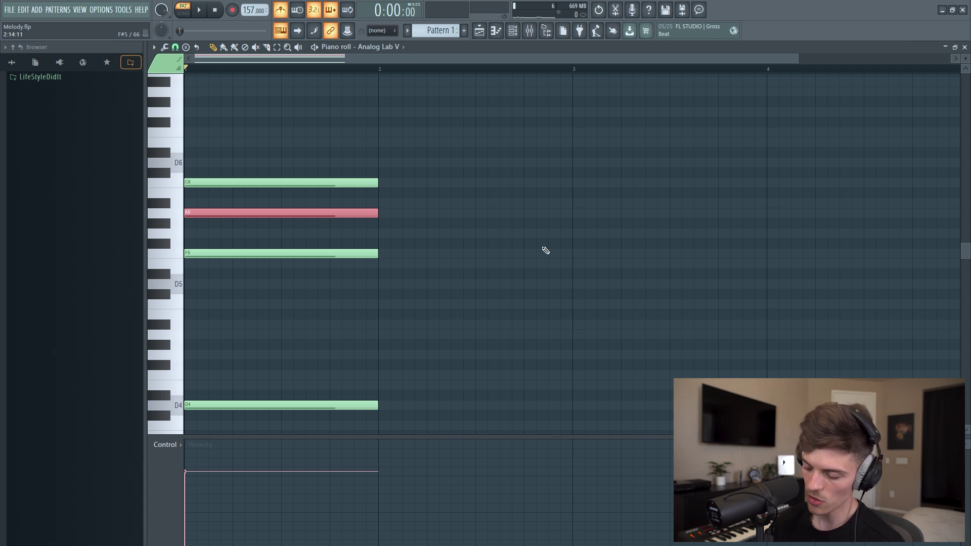
key(ctrl+Up)
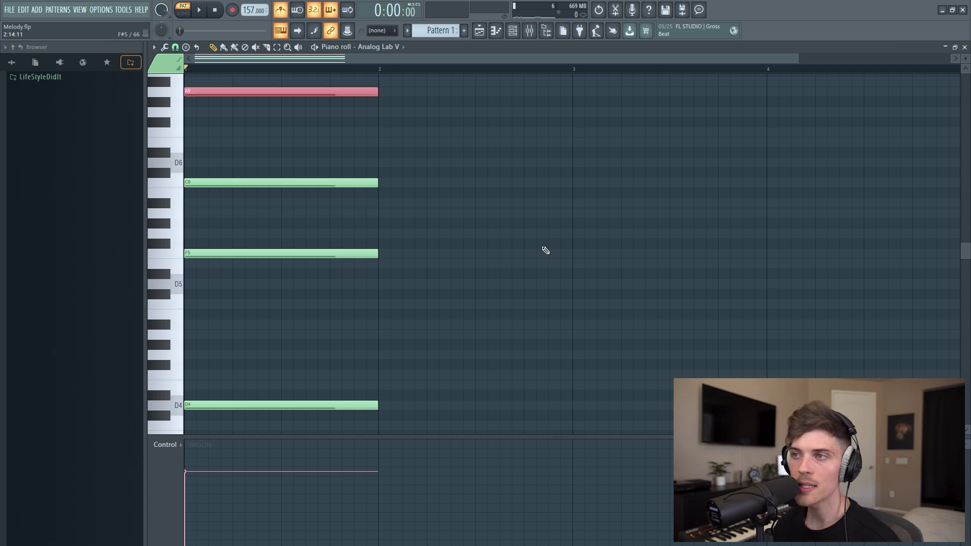
click(545, 250)
scroll(560, 243, down, 1)
drag(965, 60, 965, 57)
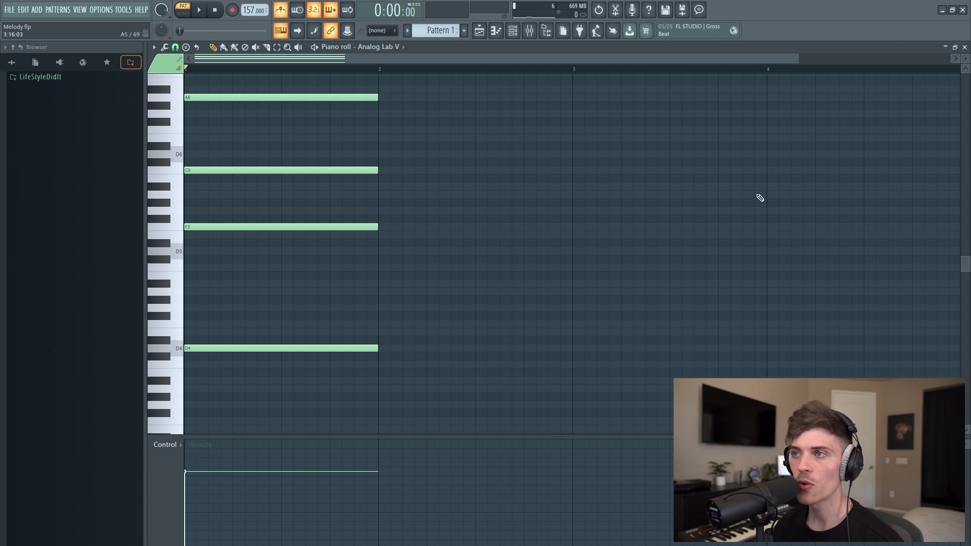
drag(966, 59, 965, 65)
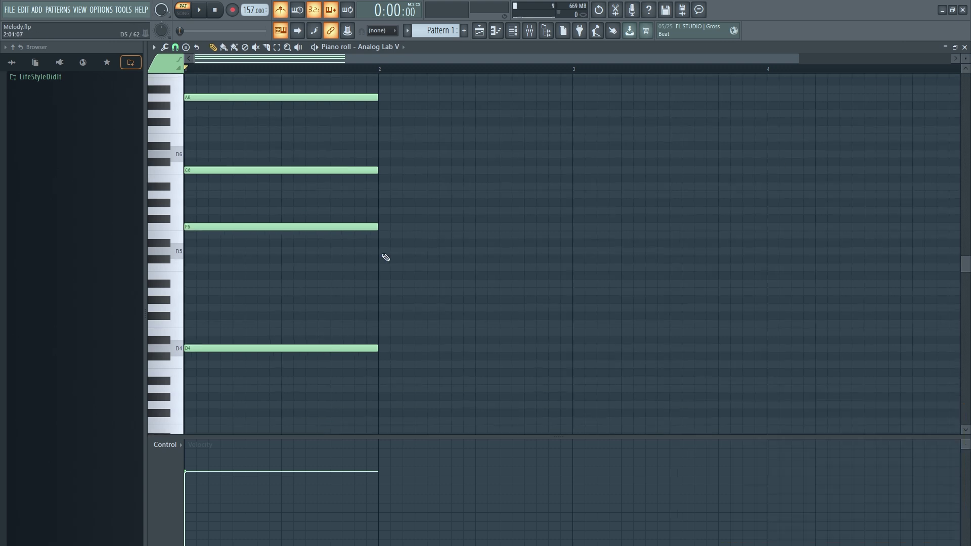
- Build a close-voiced chord from one-bar D5, F5, A5 and C6 notes at bar 2 and play back both chords
click(382, 251)
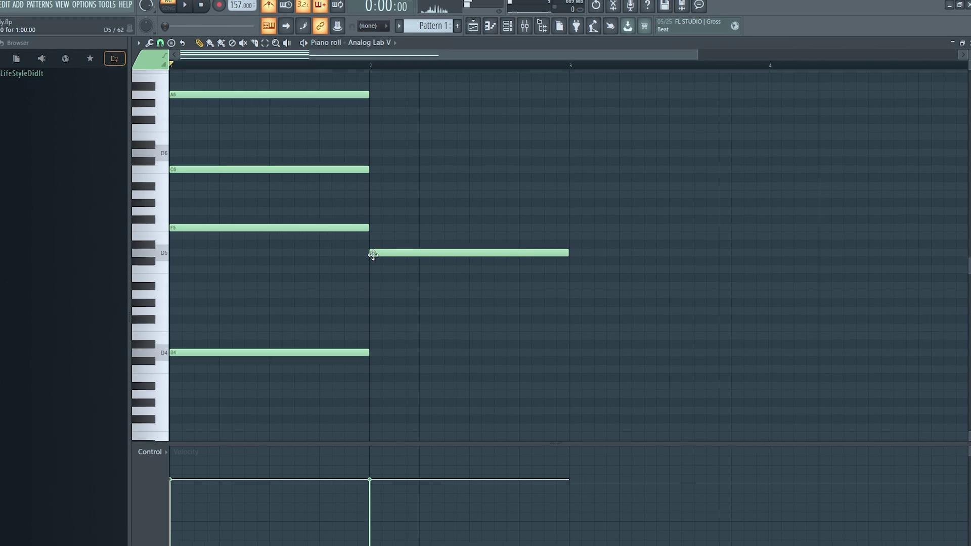
click(360, 229)
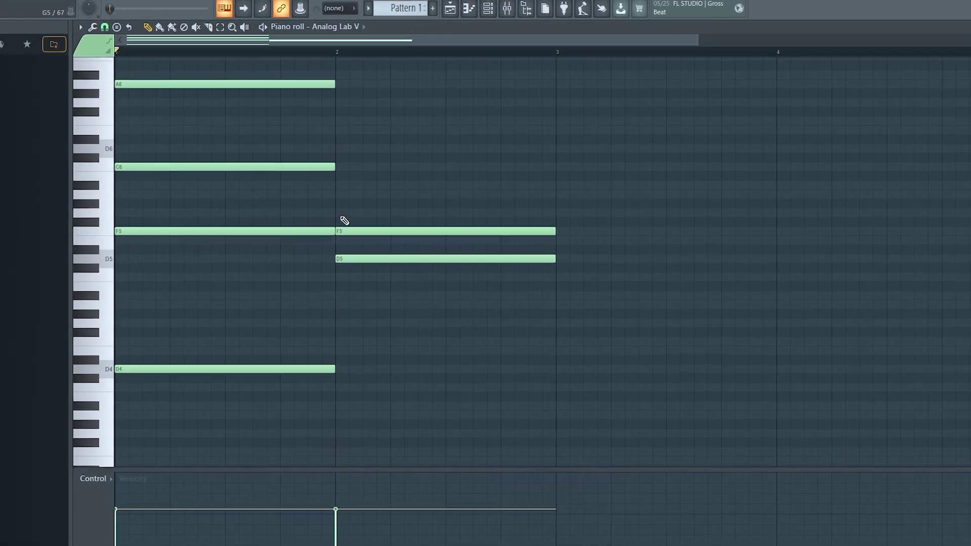
click(367, 193)
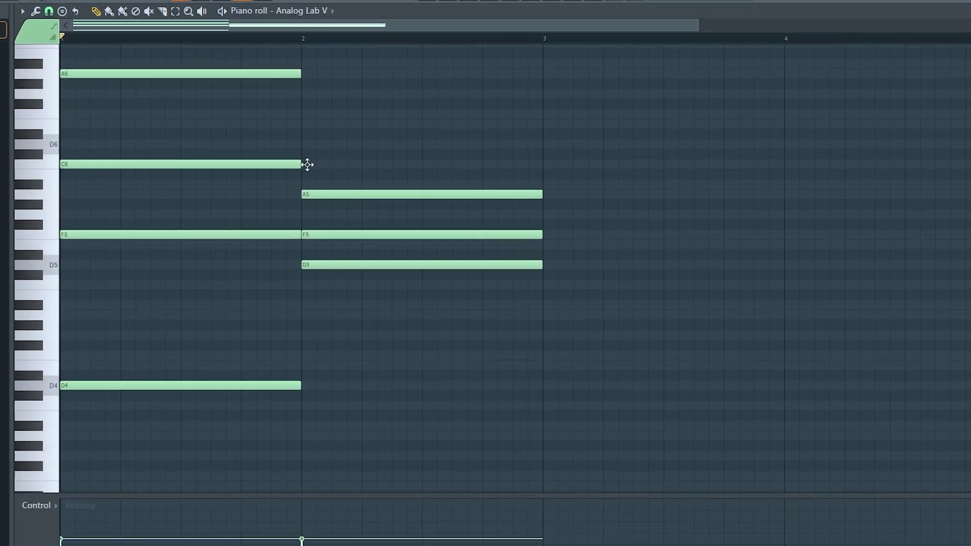
click(329, 165)
drag(372, 122, 402, 302)
click(406, 333)
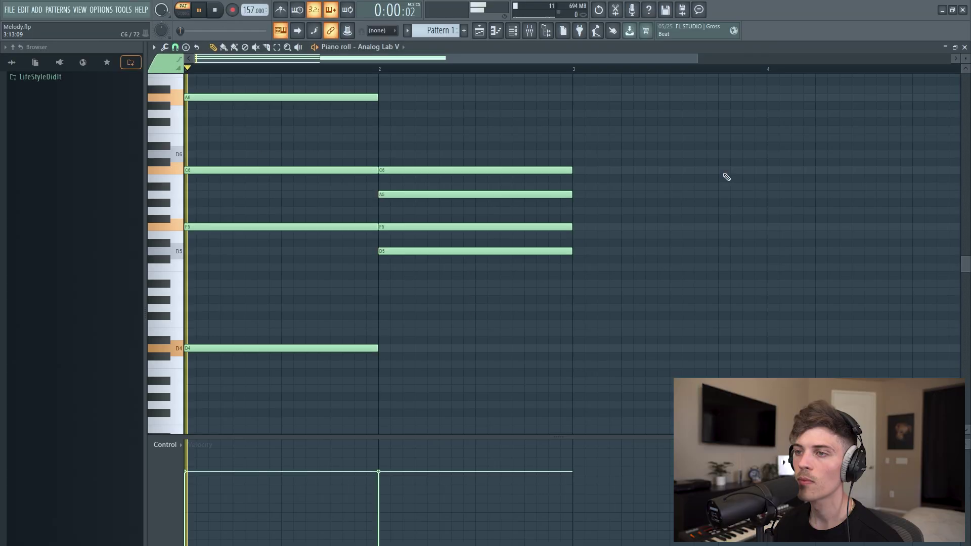
key(space)
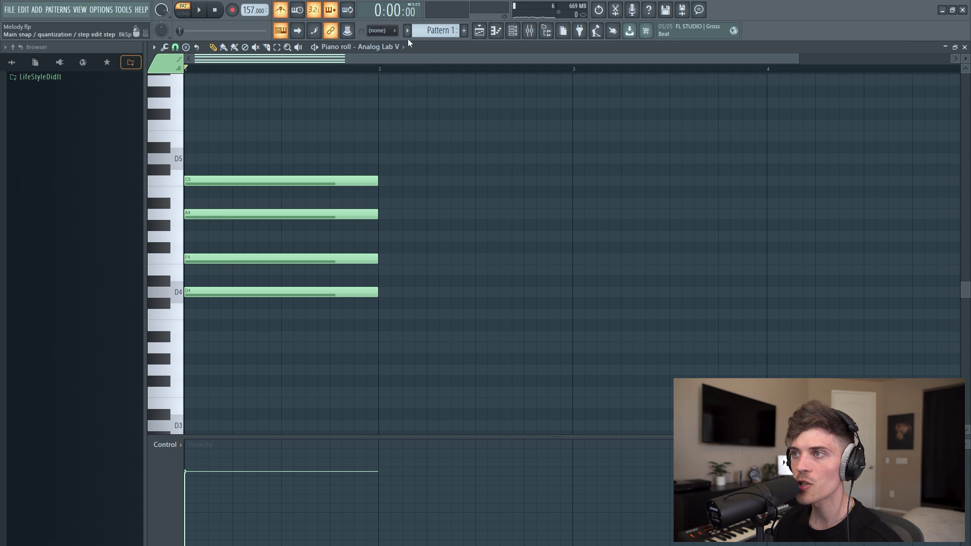
- Add one-bar C4, E4 and G4 notes at bar 2 after the D4, F4, A4 and C5 chord
scroll(391, 70, down, 1)
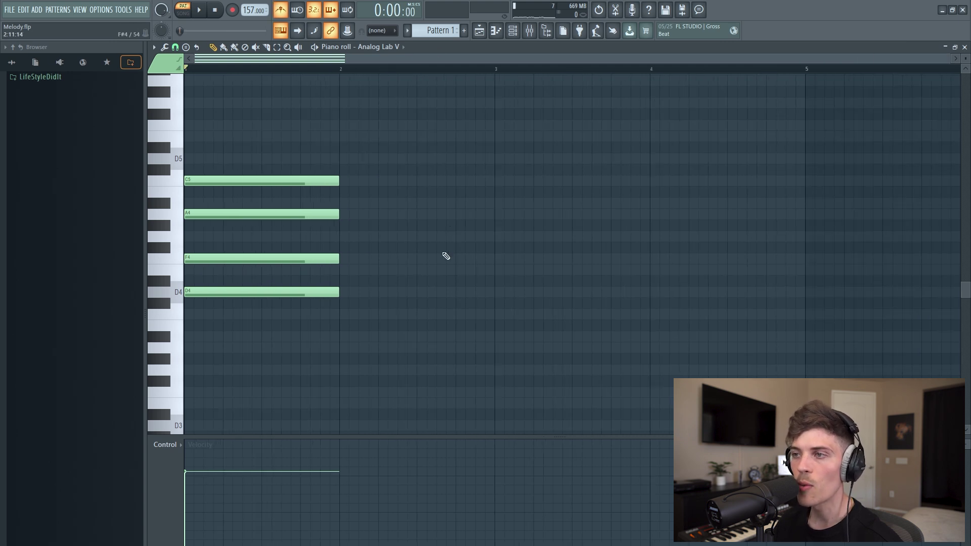
drag(233, 277, 306, 343)
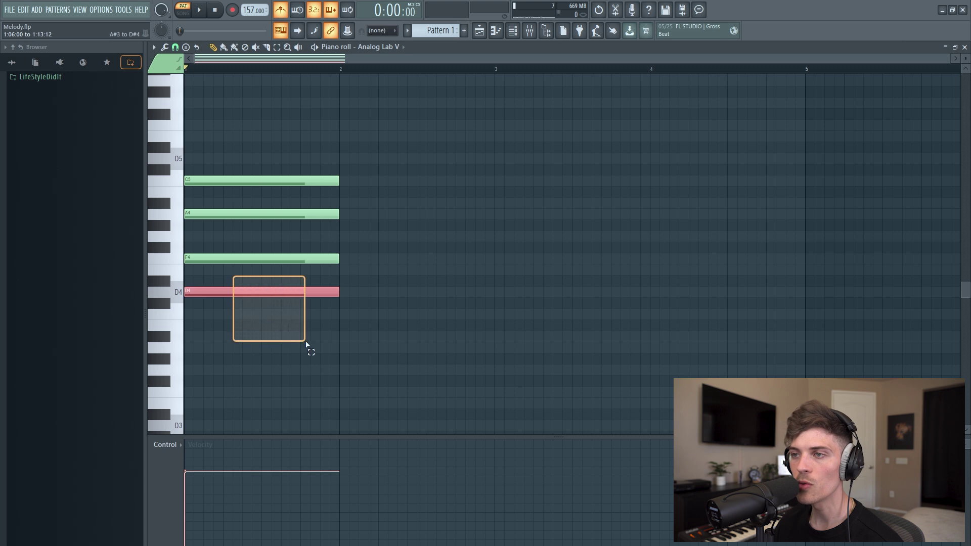
click(320, 352)
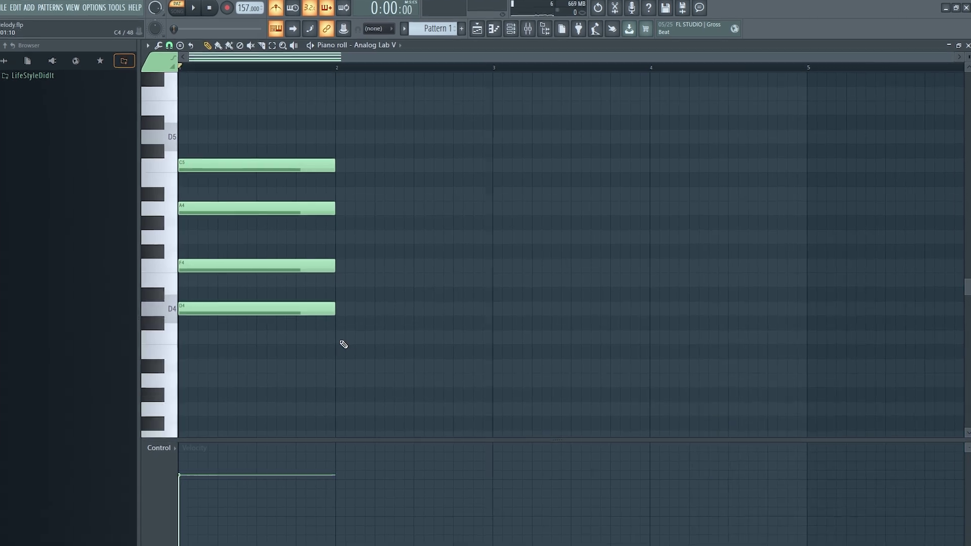
click(330, 344)
click(331, 282)
click(324, 240)
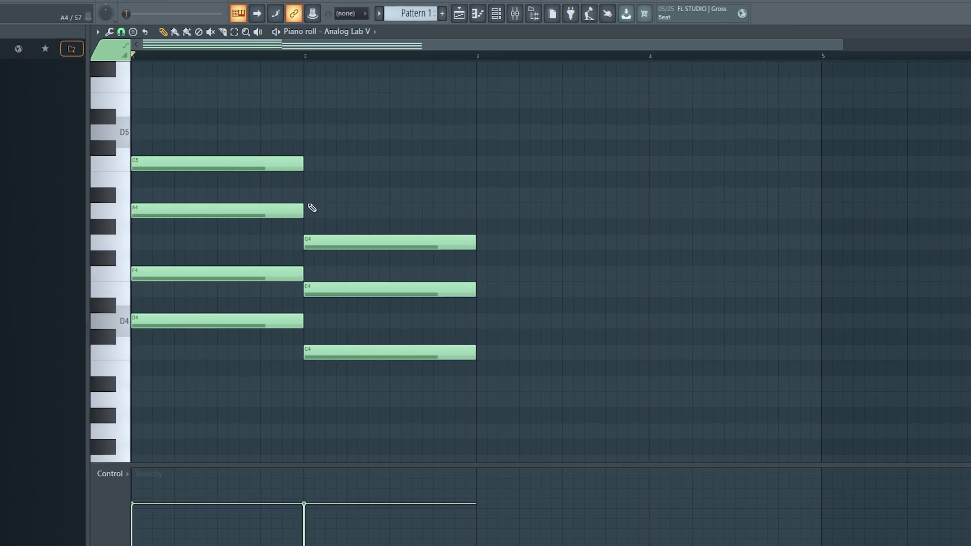
- Add a one-bar A#4 note above G4 at bar 2, lower it one semitone to A4 and deselect it
click(318, 195)
click(329, 194)
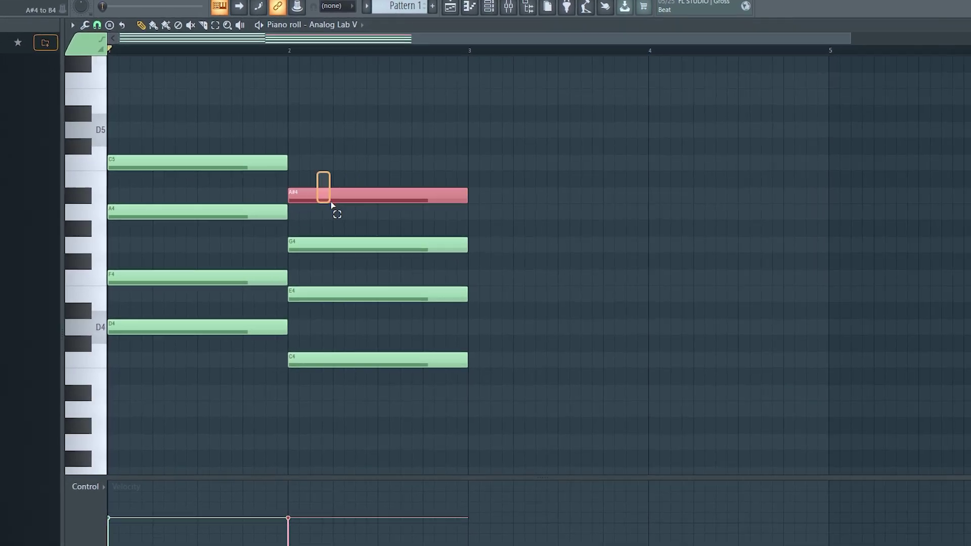
key(shift+Down)
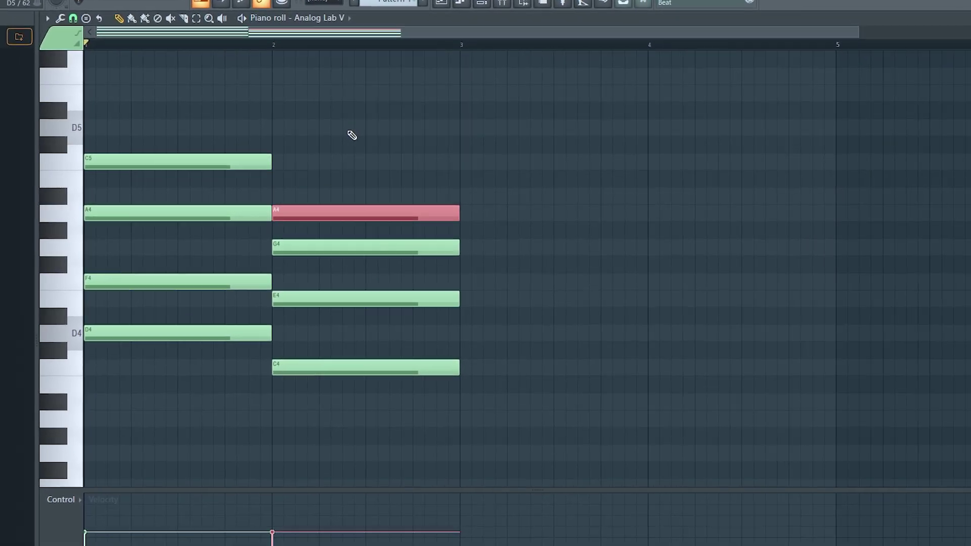
ctrl+click(342, 130)
drag(190, 189, 331, 223)
ctrl+click(365, 182)
- Build a third chord from one-bar A#3, D4, F4 and A4 notes at bar 3
scroll(251, 25, down, 1)
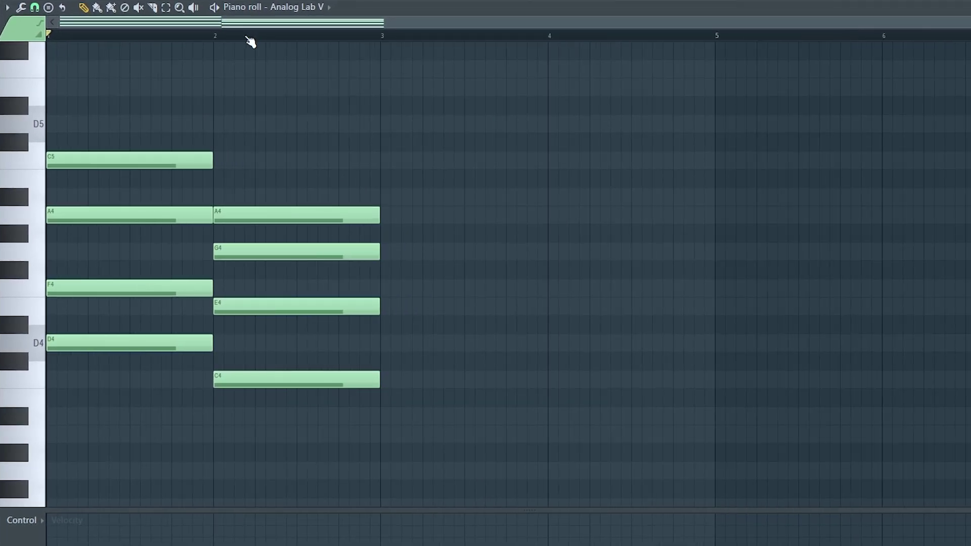
click(384, 417)
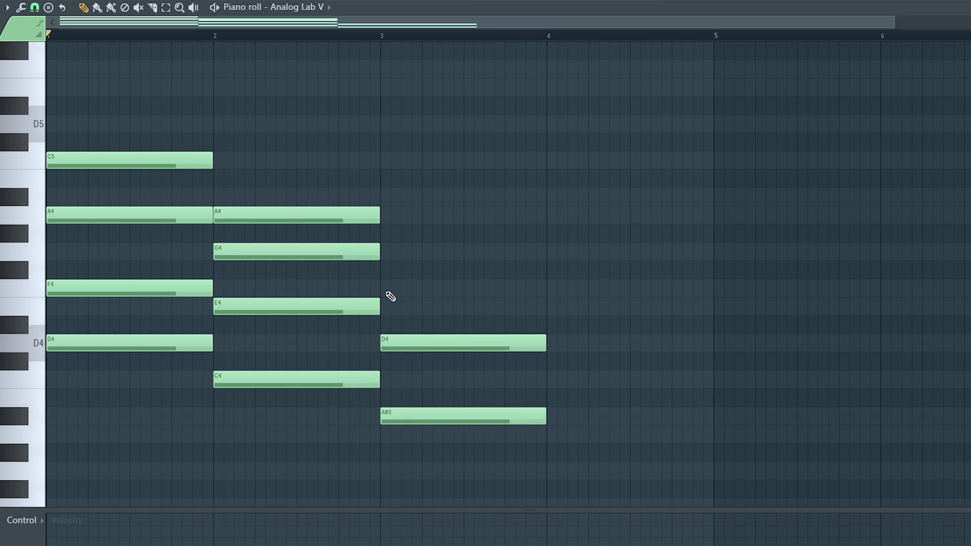
click(385, 289)
click(385, 217)
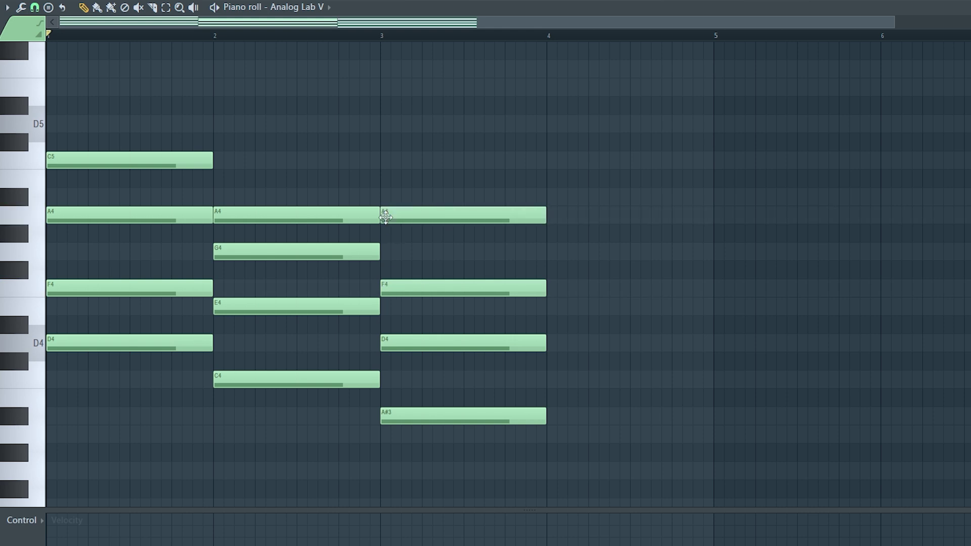
- Lengthen the four notes of the bar 3 chord to two bars and deselect them
drag(421, 133, 536, 481)
drag(546, 414, 681, 428)
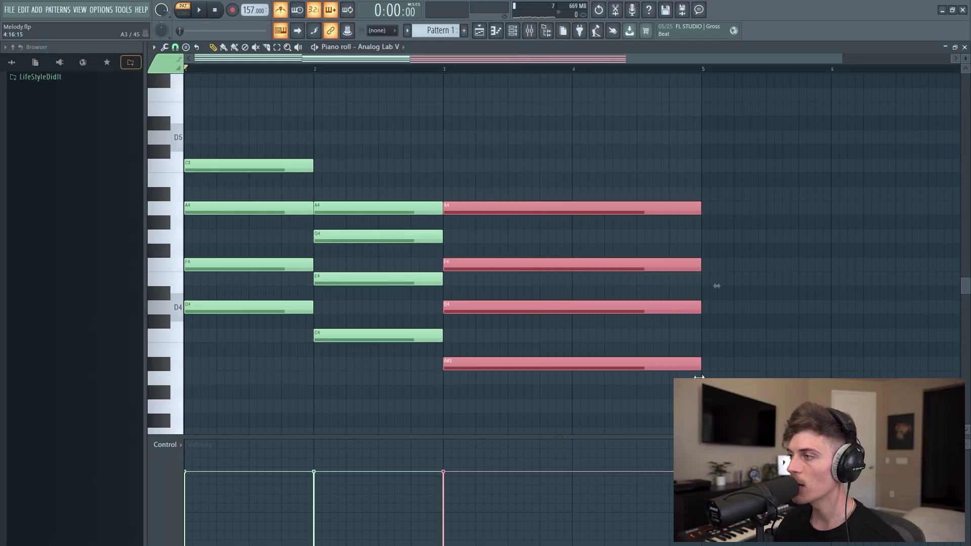
right_click(629, 399)
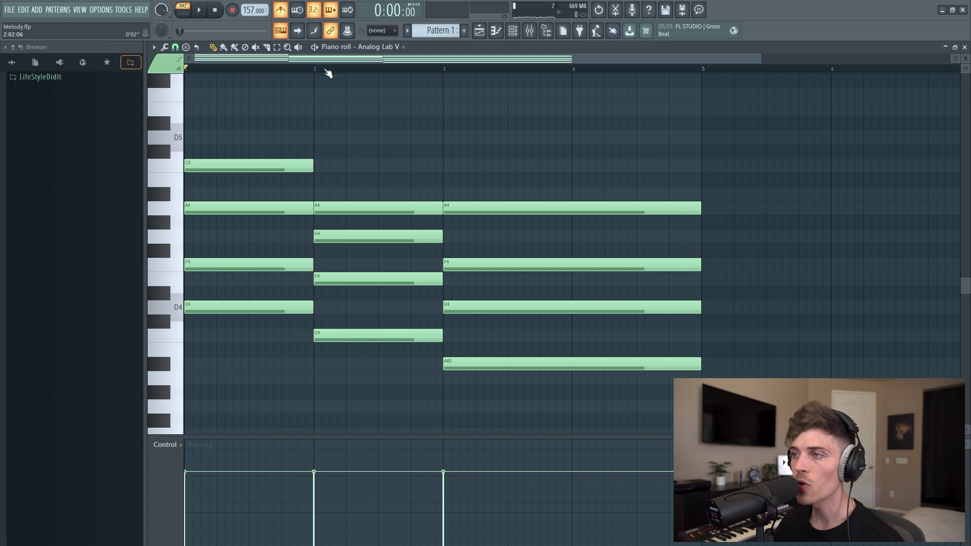
- Move the second and third chords one bar later so they start at bars 3 and 4
scroll(328, 73, down, 2)
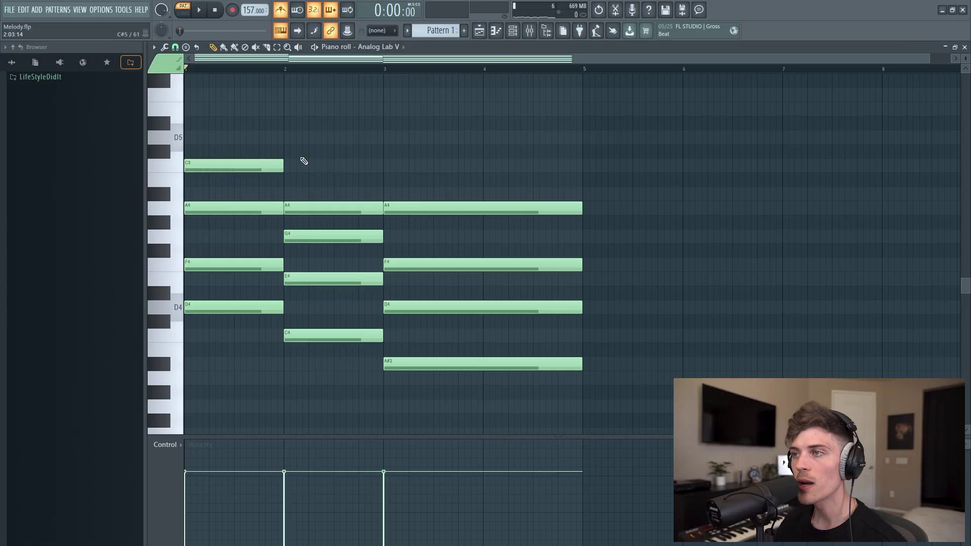
drag(301, 159, 481, 378)
drag(317, 204, 418, 211)
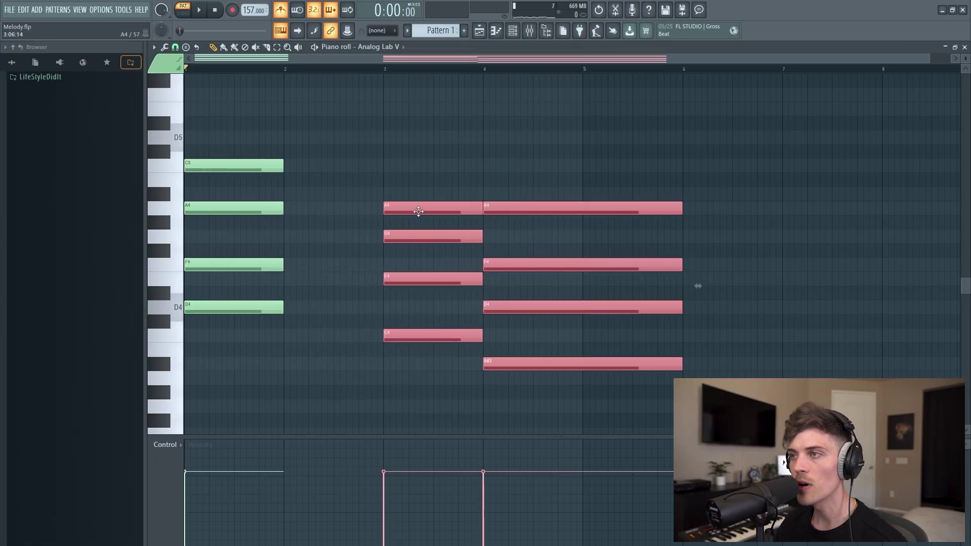
- Lengthen the first chord to one and a half bars, move the second chord directly after it, and audition the timing
drag(212, 115, 283, 372)
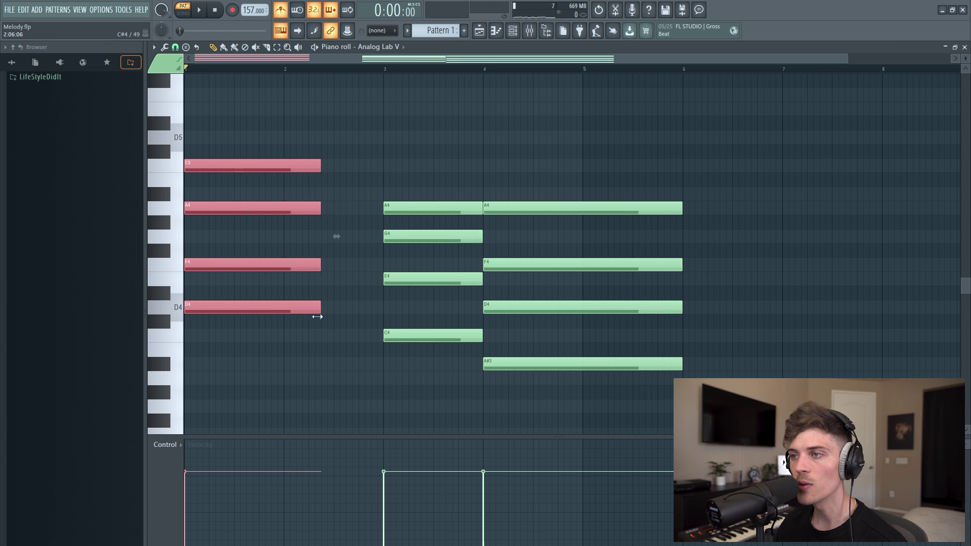
click(352, 172)
drag(368, 145, 415, 334)
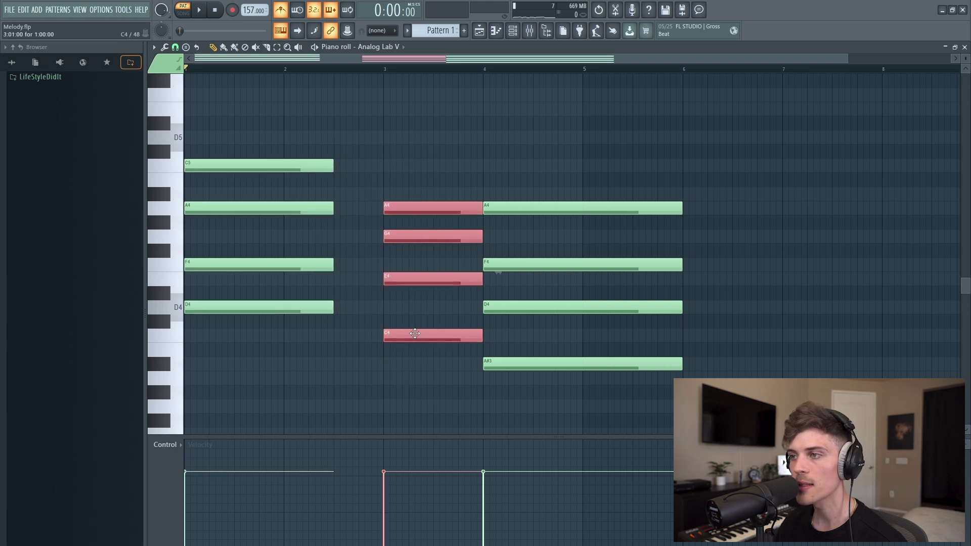
click(364, 403)
drag(361, 116, 381, 128)
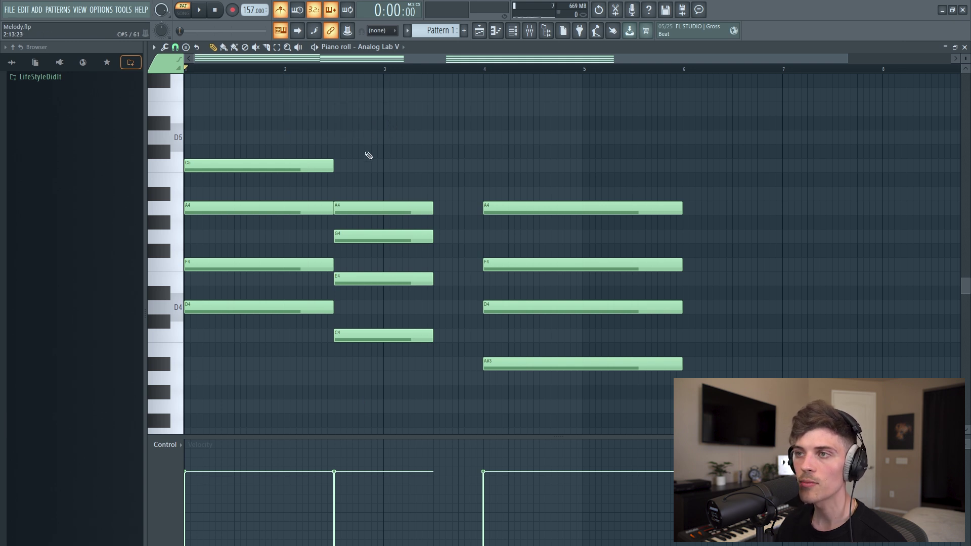
key(space)
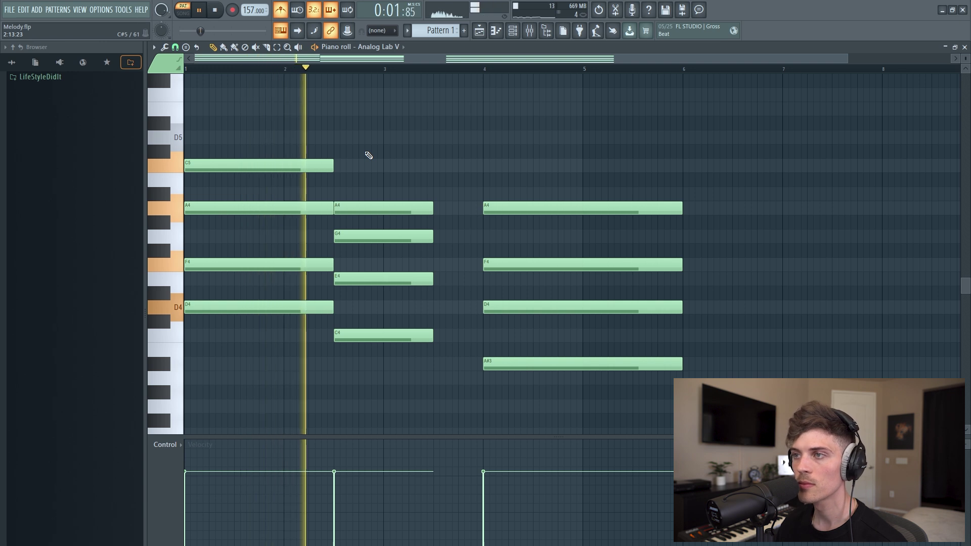
key(space)
- Shorten the second chord to half a bar and move the third chord to start at bar 3, then audition it
drag(401, 158, 430, 335)
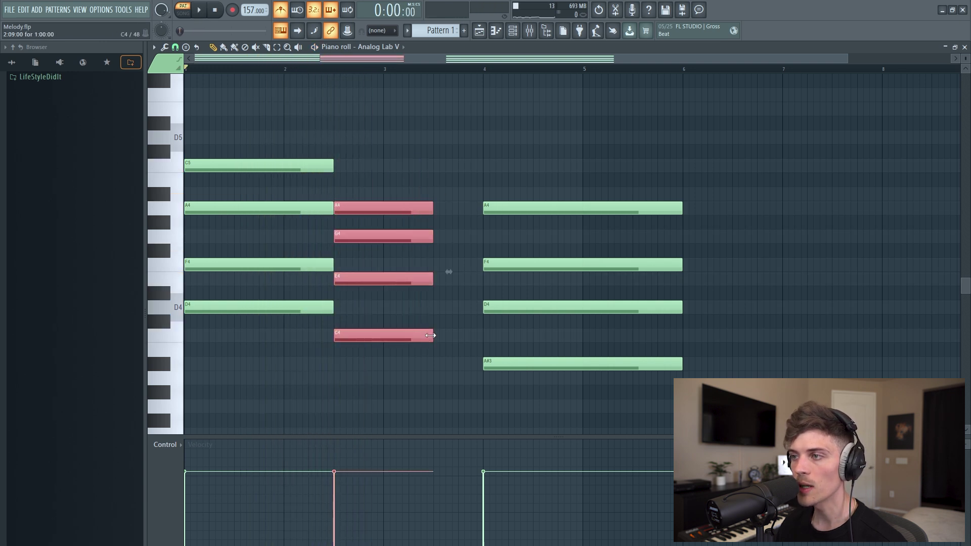
drag(447, 188, 560, 381)
drag(541, 360, 441, 355)
key(space)
click(445, 156)
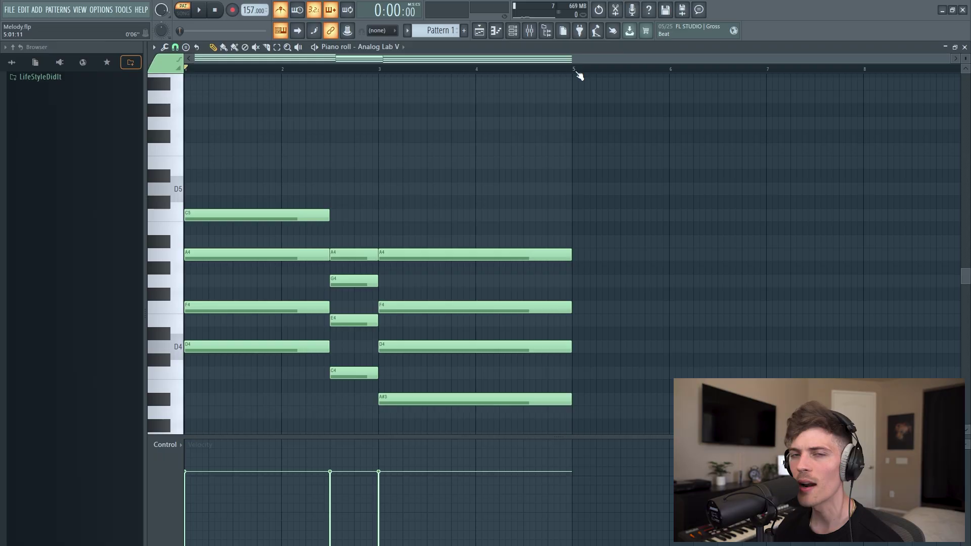
- Place the playhead at bar 5 and select the time range from bar 5 to bar 9
drag(566, 62, 574, 72)
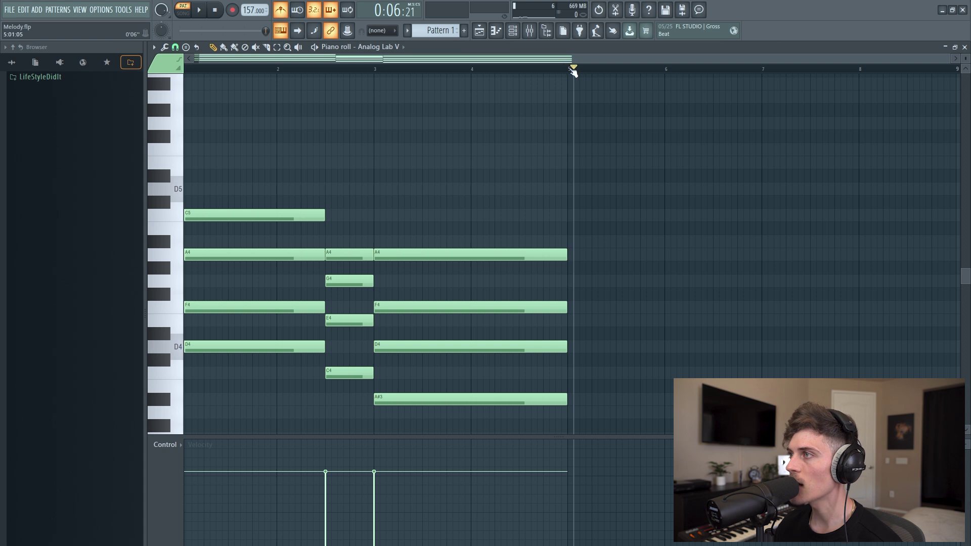
drag(952, 89, 960, 89)
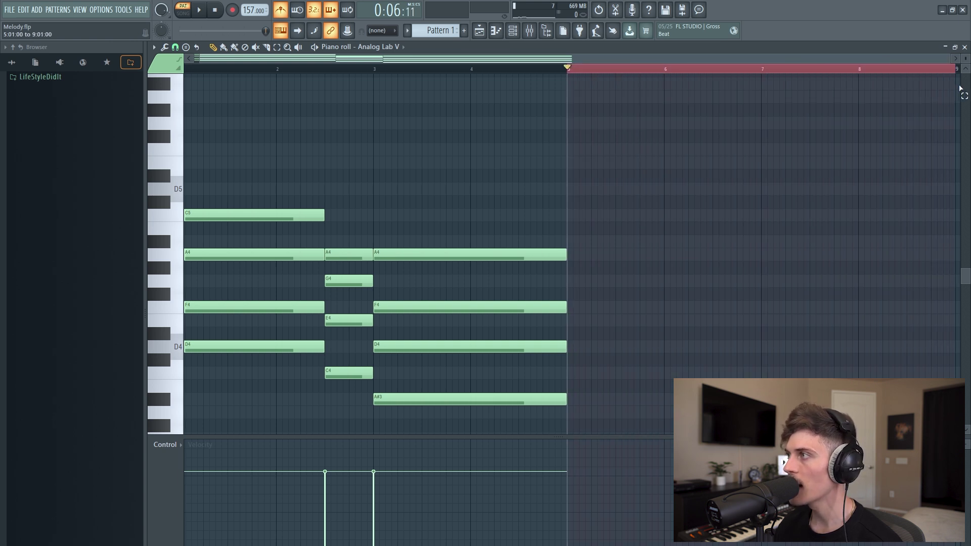
scroll(675, 71, left, 1)
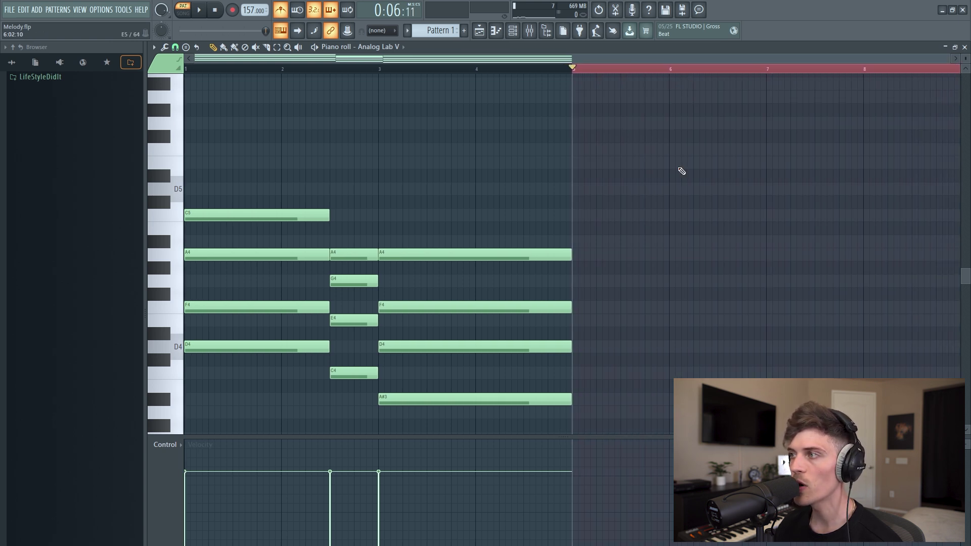
drag(965, 59, 965, 63)
scroll(700, 288, down, 2)
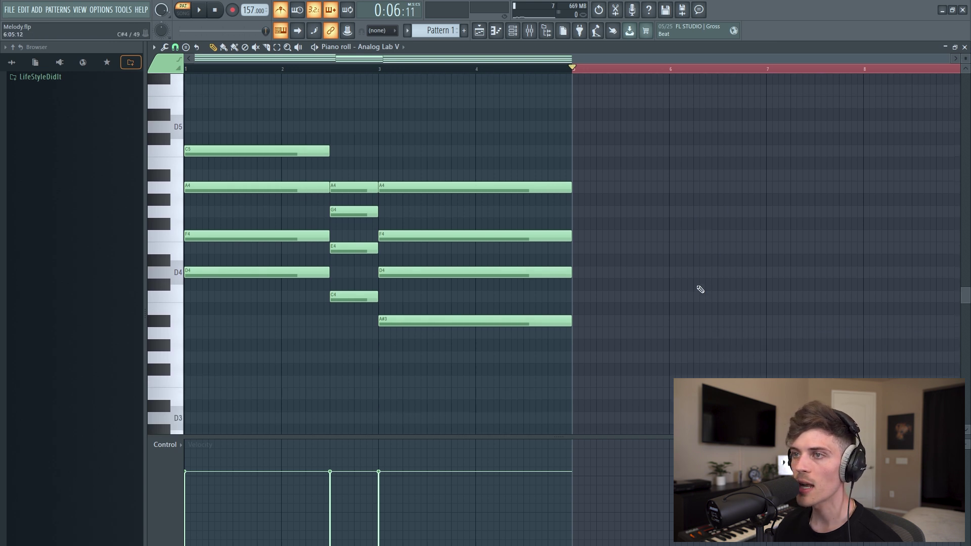
scroll(699, 288, up, 1)
- Record a live performance of the three-chord progression starting at bar 5
drag(219, 147, 262, 373)
key(ctrl+d)
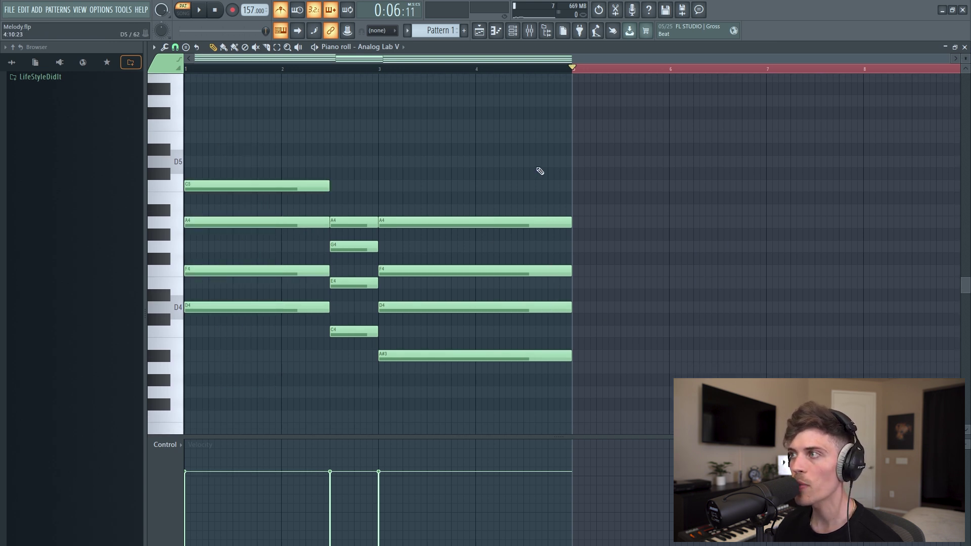
scroll(715, 192, down, 1)
key(space)
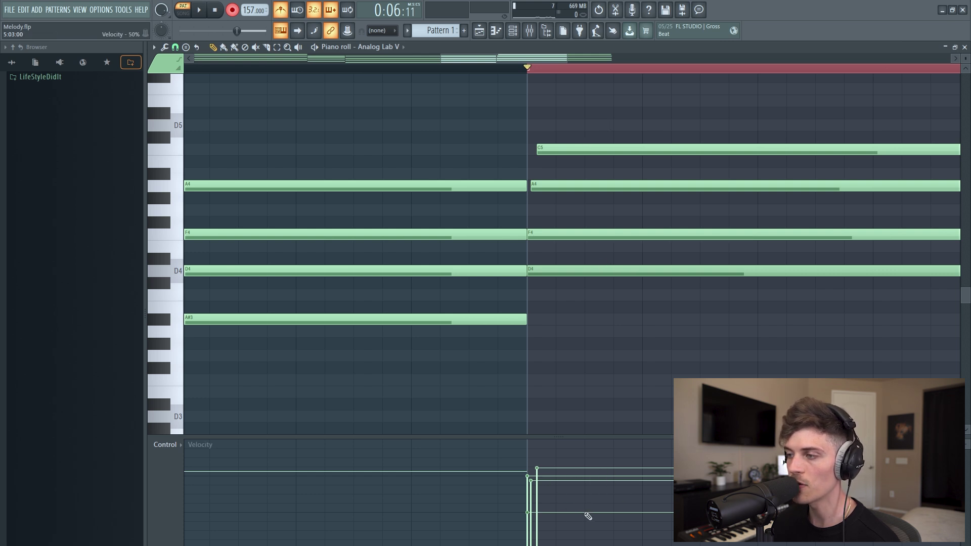
drag(577, 256, 590, 291)
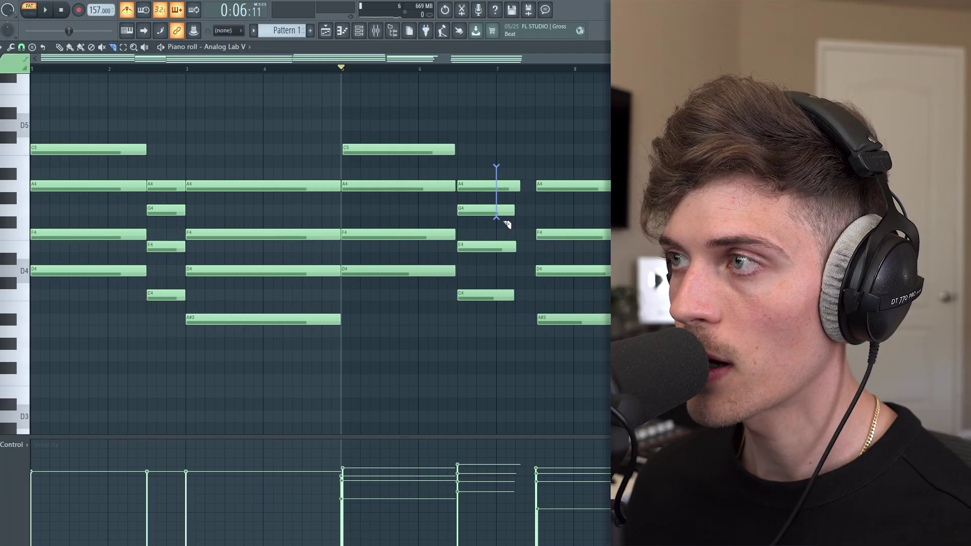
- Trim the recorded second chord at bar 7 and make the recorded third chord span bar 7 to bar 9
drag(510, 306, 510, 303)
key(p)
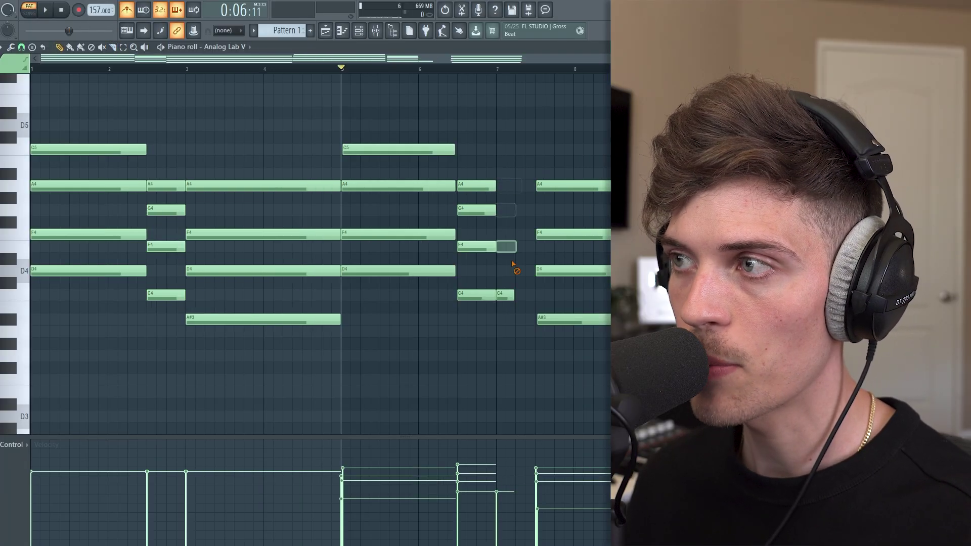
drag(549, 132, 524, 318)
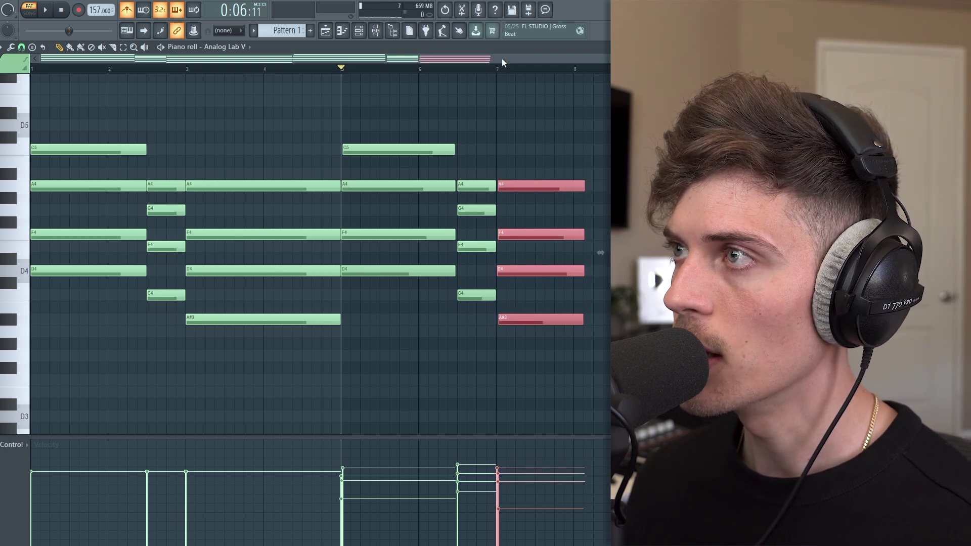
scroll(501, 68, up, 9)
ctrl+click(586, 349)
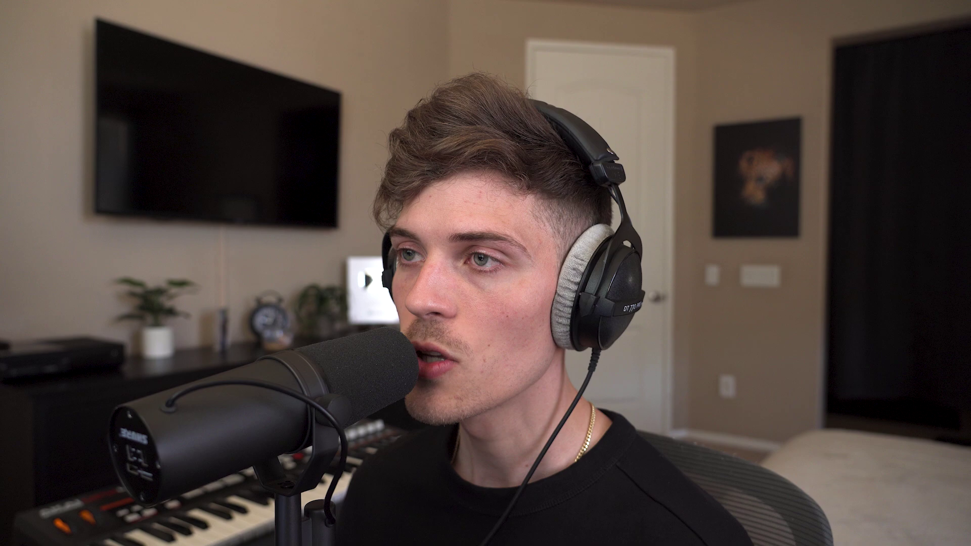
- Play back the drawn and recorded progressions to compare how they sound
key(space)
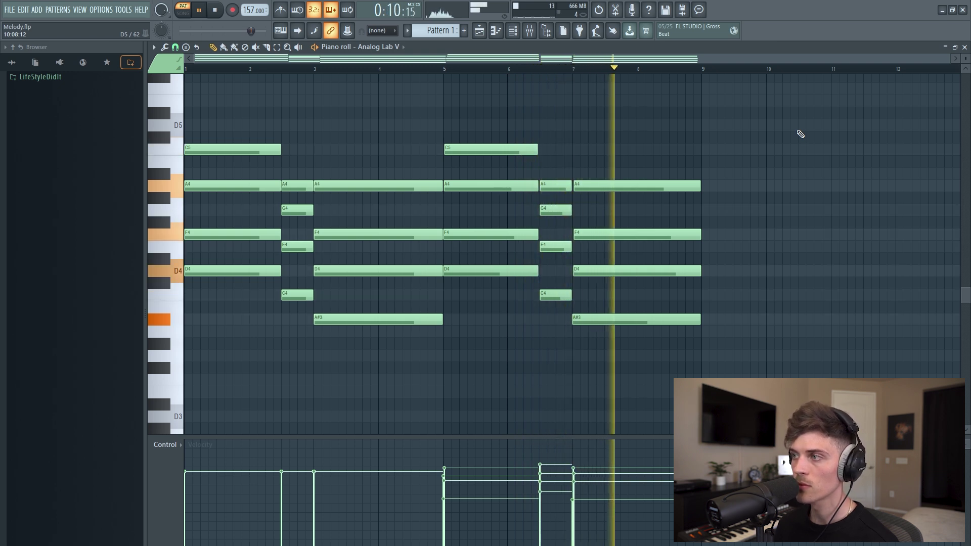
key(space)
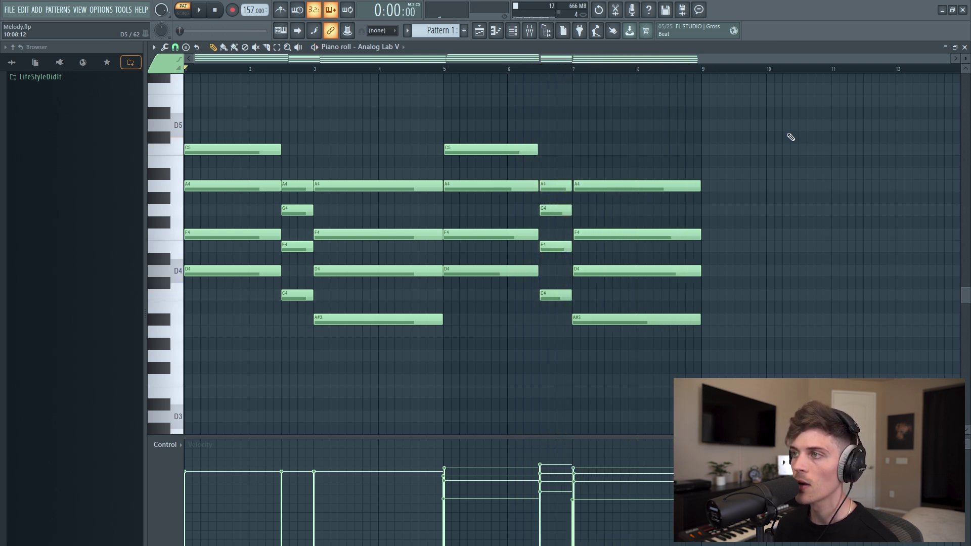
drag(485, 121, 646, 375)
click(573, 373)
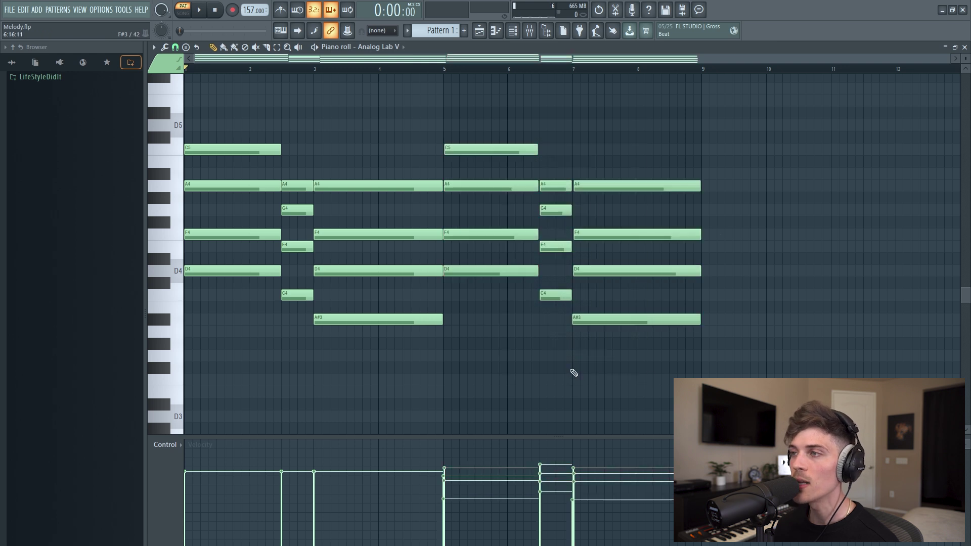
- Replace the drawn chords in bars 1 to 4 with a copy of the recorded chords
drag(217, 124, 403, 418)
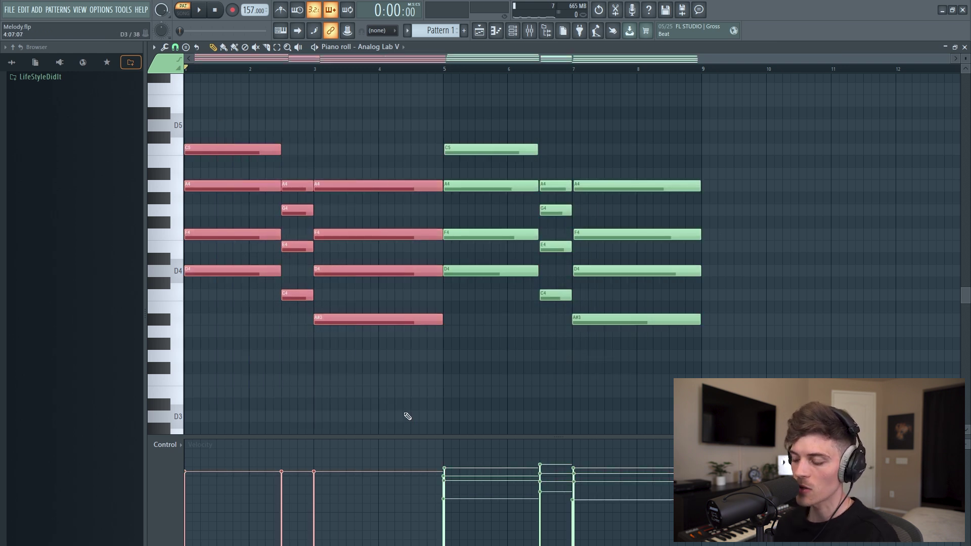
key(Delete)
drag(399, 107, 732, 396)
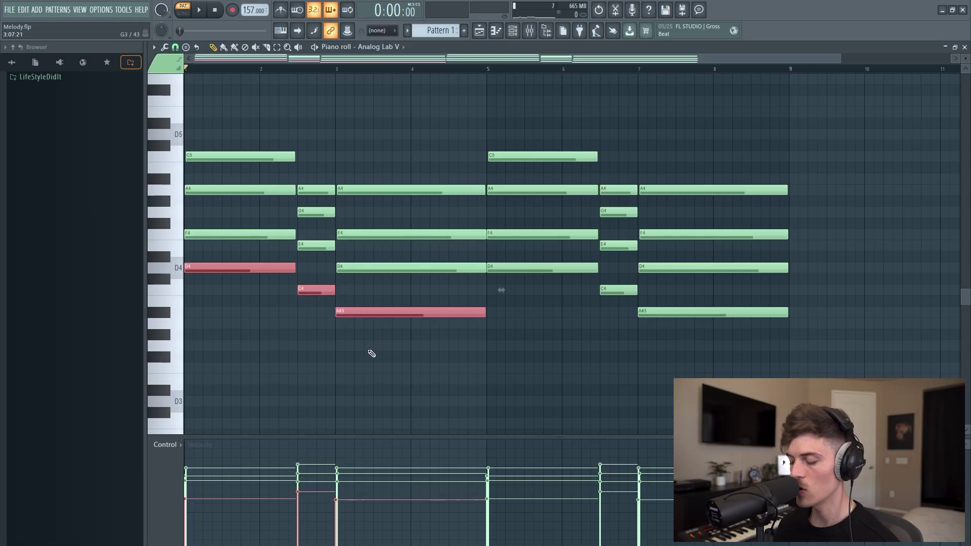
- In bars 1 to 4, lower the bass notes D4, C4 and A#3 one octave and raise F4, E4 and D4 of the successive chords one octave
key(ctrl+Down)
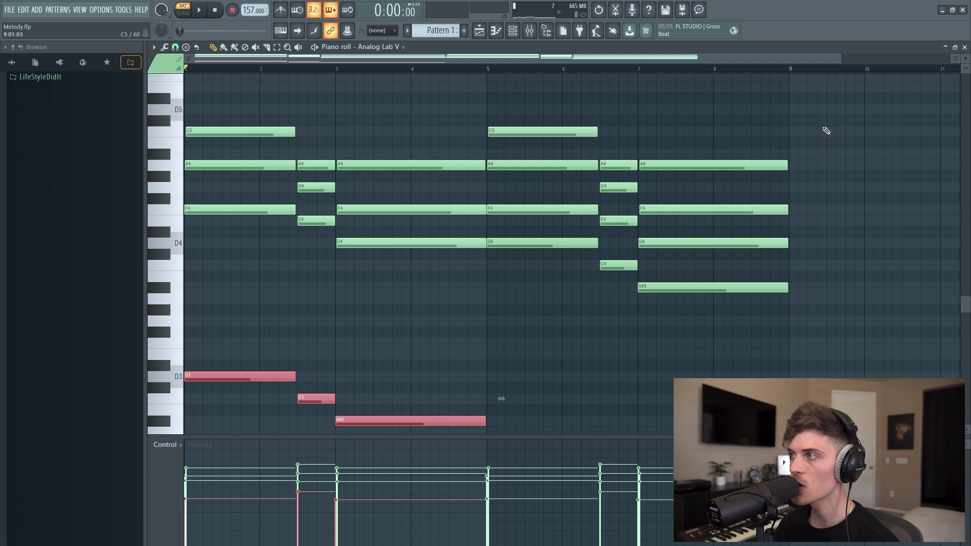
drag(963, 75, 965, 61)
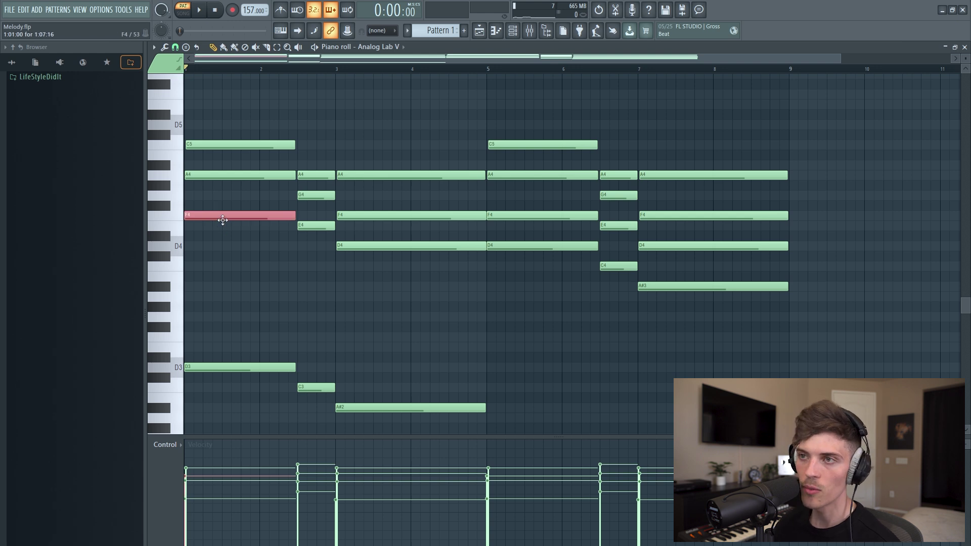
key(ctrl+Up)
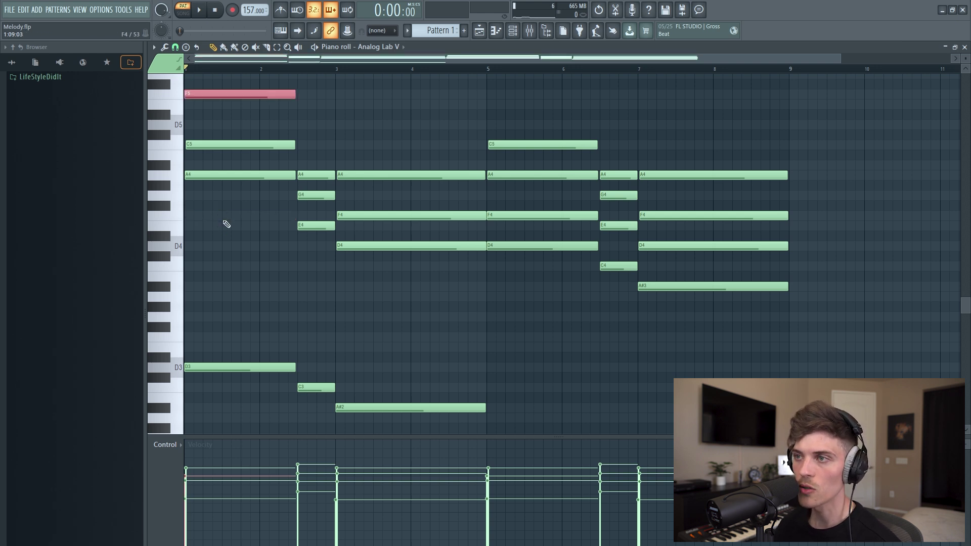
key(ctrl+Up)
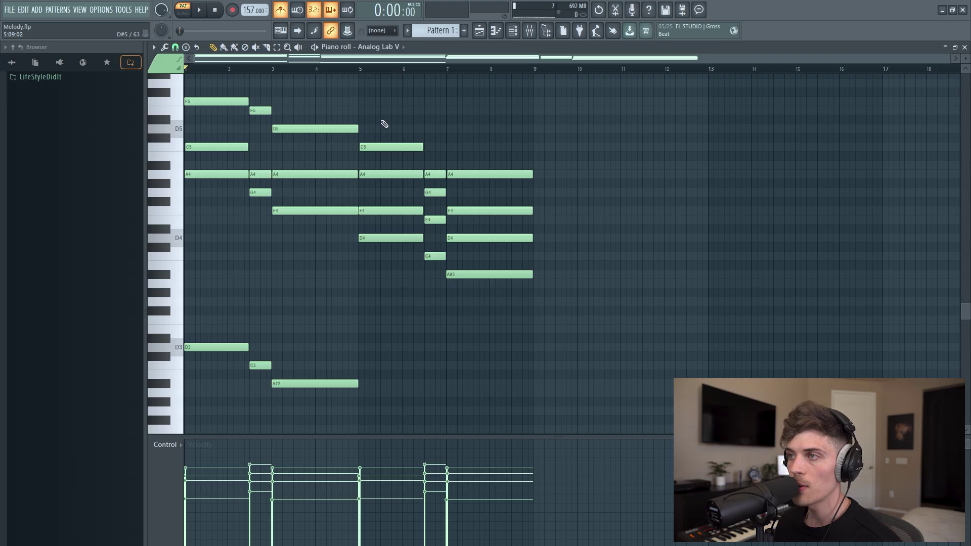
- Delete the chords from bar 5 on and stretch the first chord to mid-bar 4, sliced at bar 4, with the other chords following it
drag(380, 117, 504, 303)
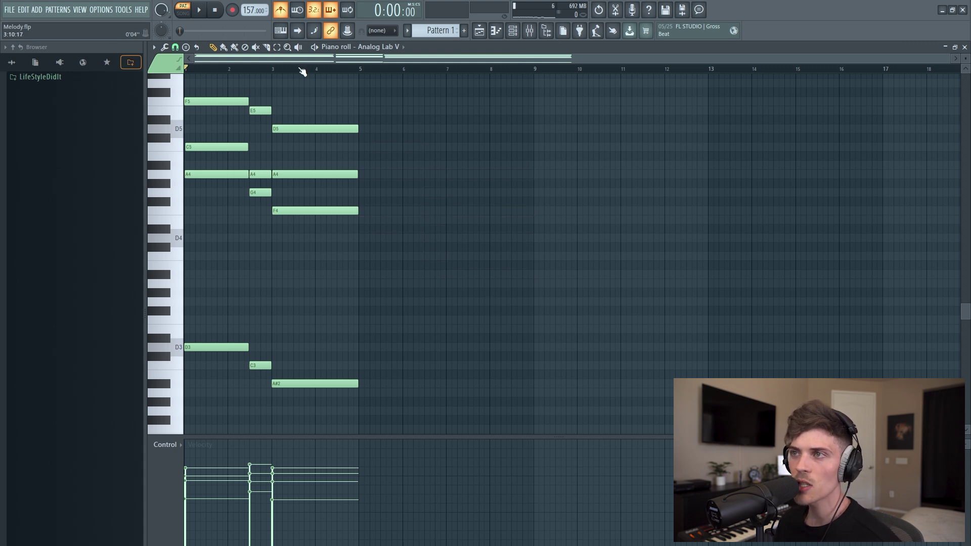
scroll(302, 71, up, 3)
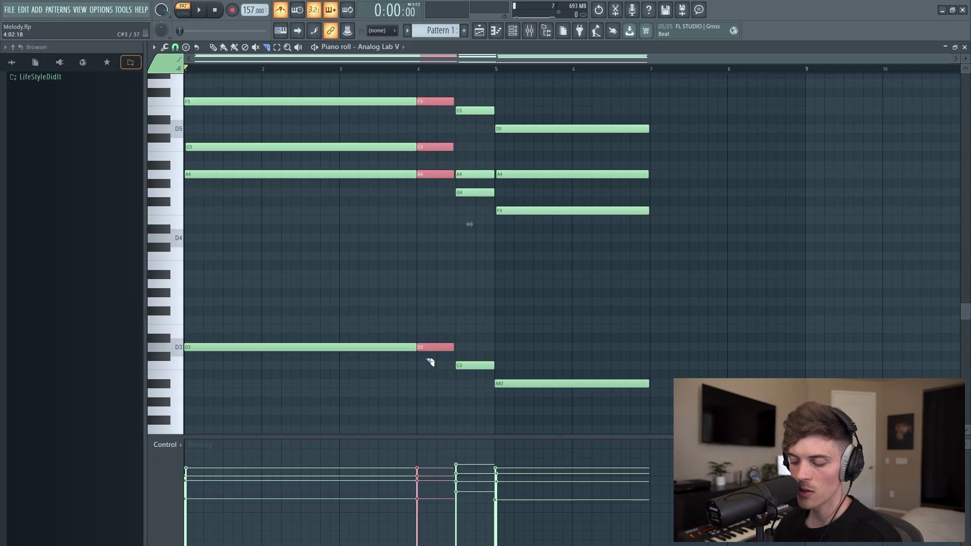
- Play the stretched progression and lengthen the third chord to four bars, ending at bar 9
key(space)
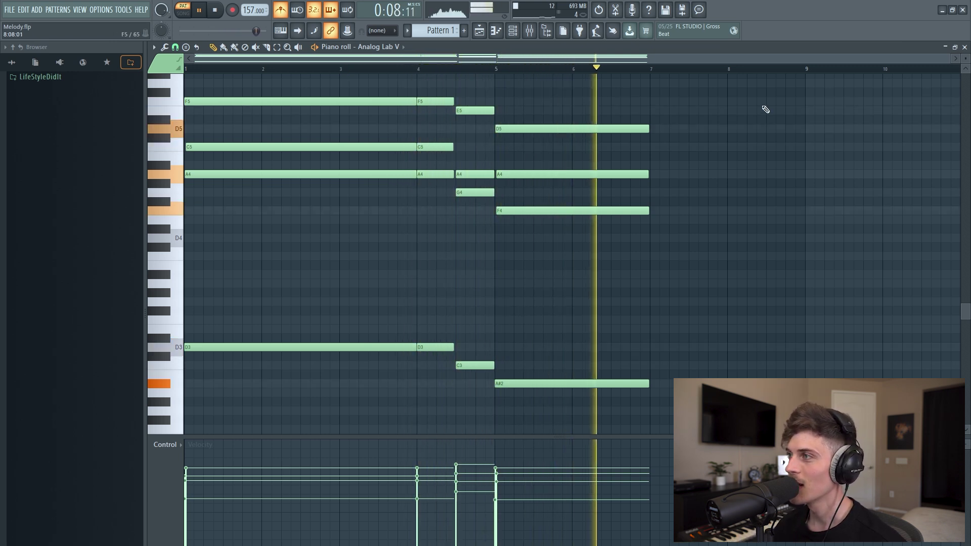
drag(622, 111, 665, 420)
drag(665, 256, 711, 254)
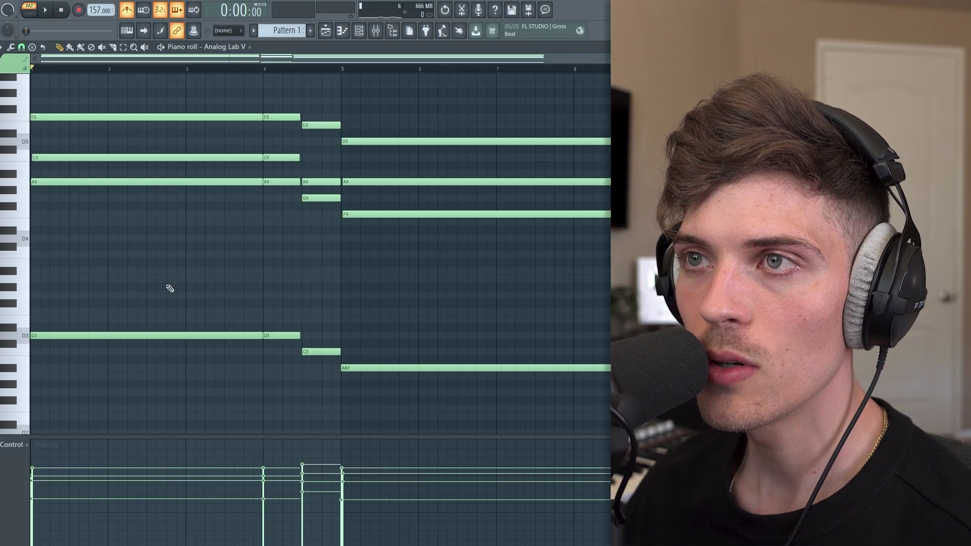
- Stagger the first chord by starting C5 on beat 2 and F5 on beat 3 of bar 1, then audition it
scroll(169, 288, up, 2)
scroll(61, 75, up, 1)
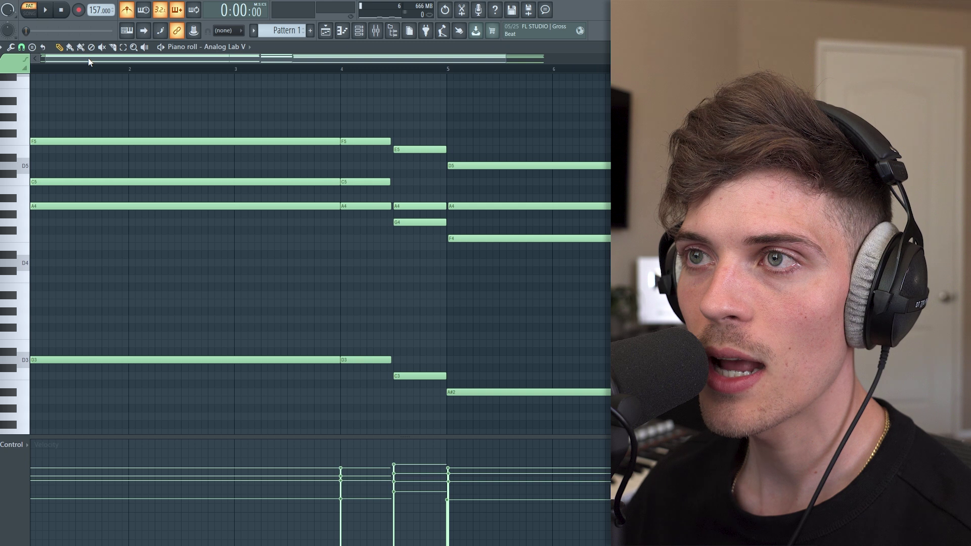
drag(87, 58, 76, 60)
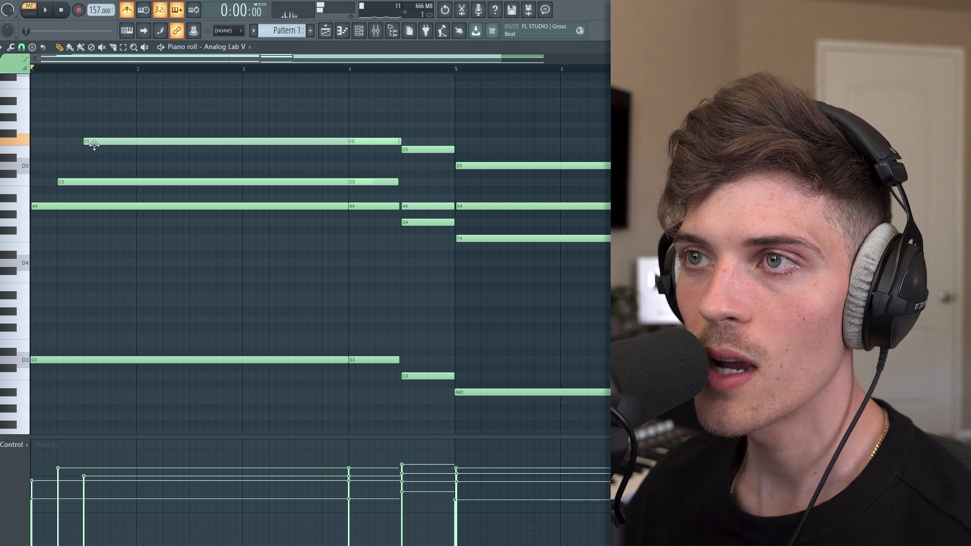
key(space)
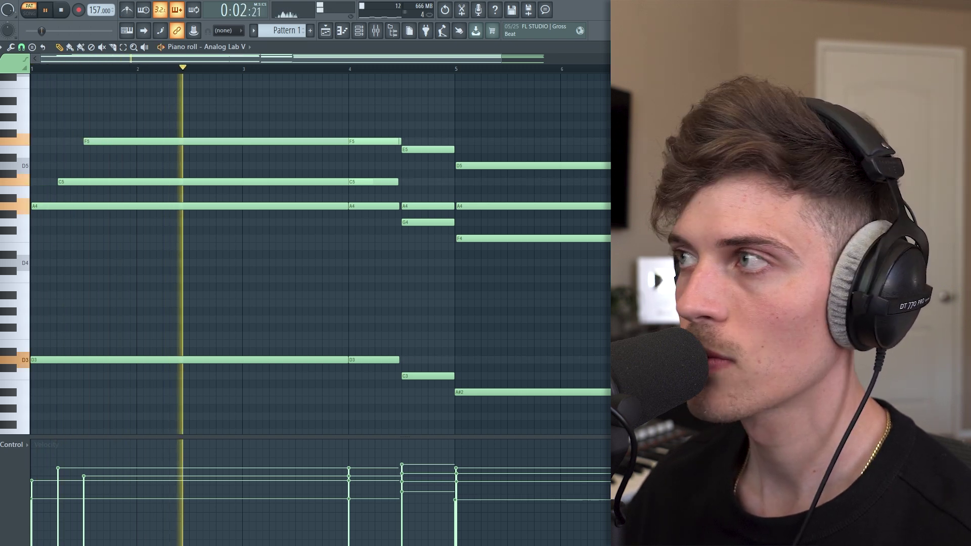
- Add a long E5 note on beat 4 of bar 1, running to the end of the first chord
scroll(510, 132, up, 2)
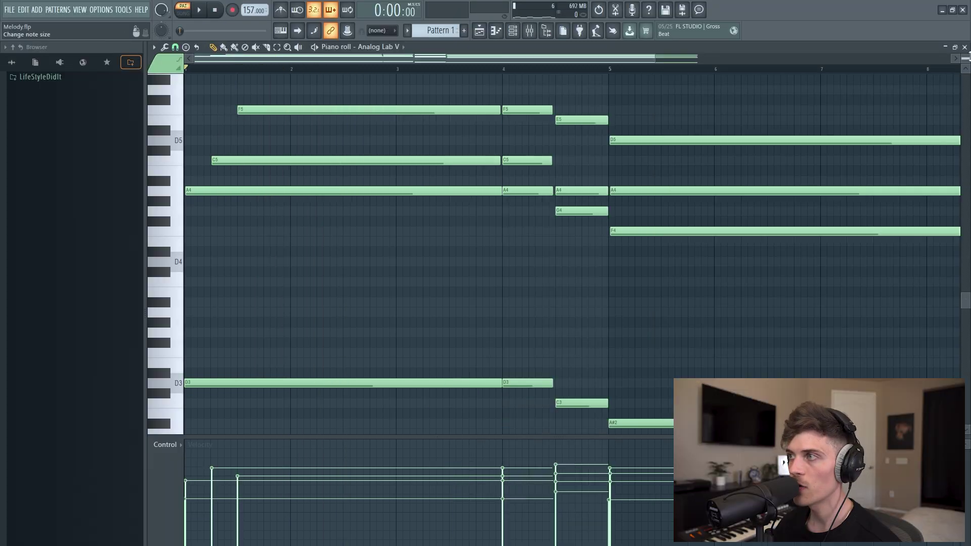
scroll(968, 57, up, 2)
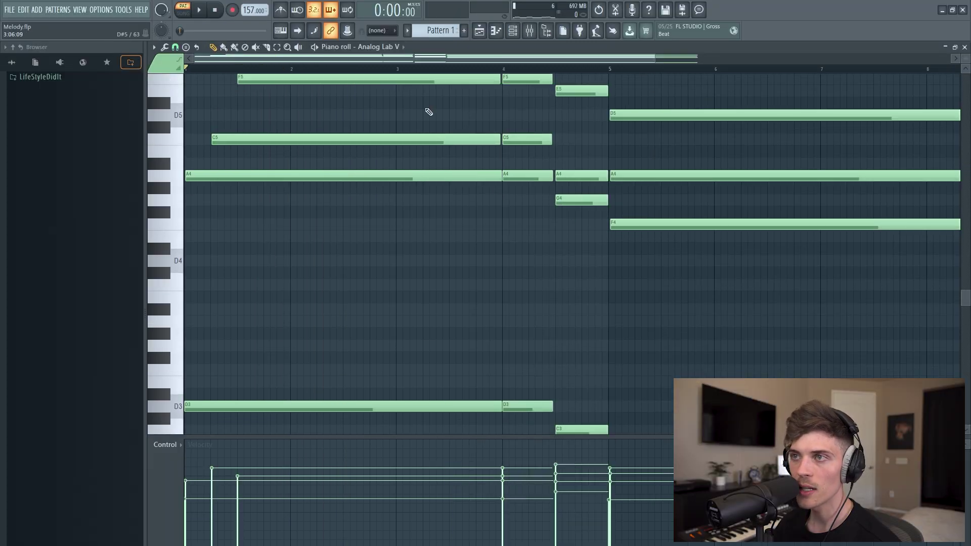
click(266, 127)
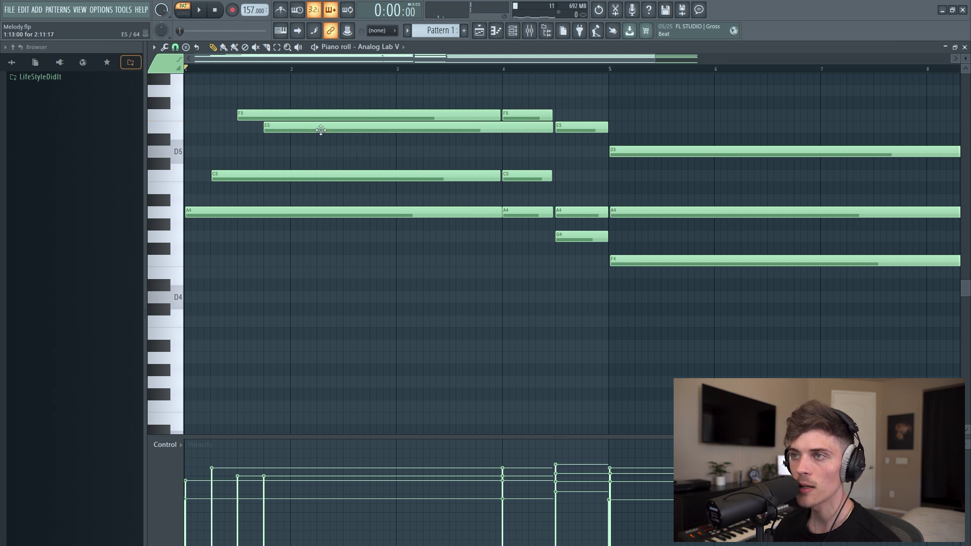
- Shorten the first chord's F5 to just before bar 2 and E5 to beat 2 of bar 3, adding a short E5 on beat 4 of bar 3
key(space)
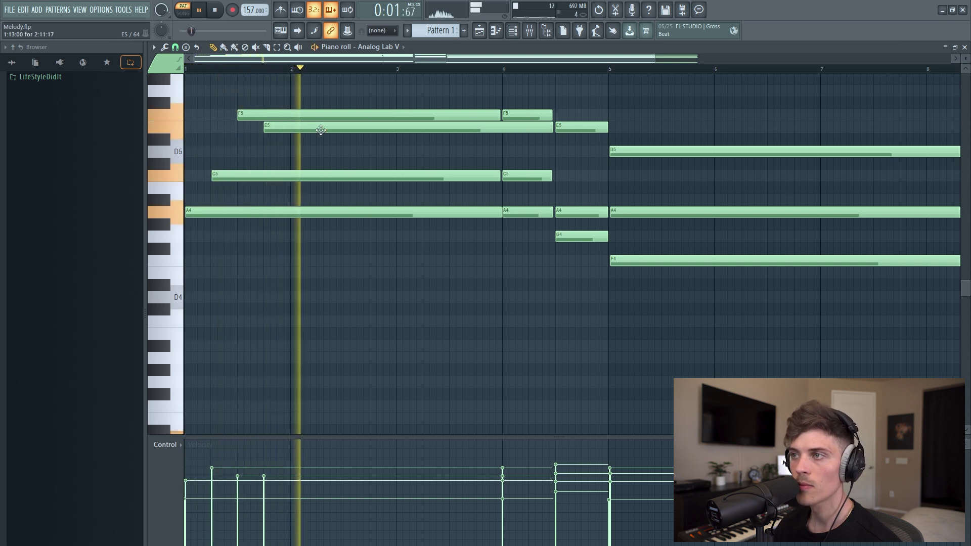
drag(552, 128, 420, 145)
key(space)
key(ctrl+z)
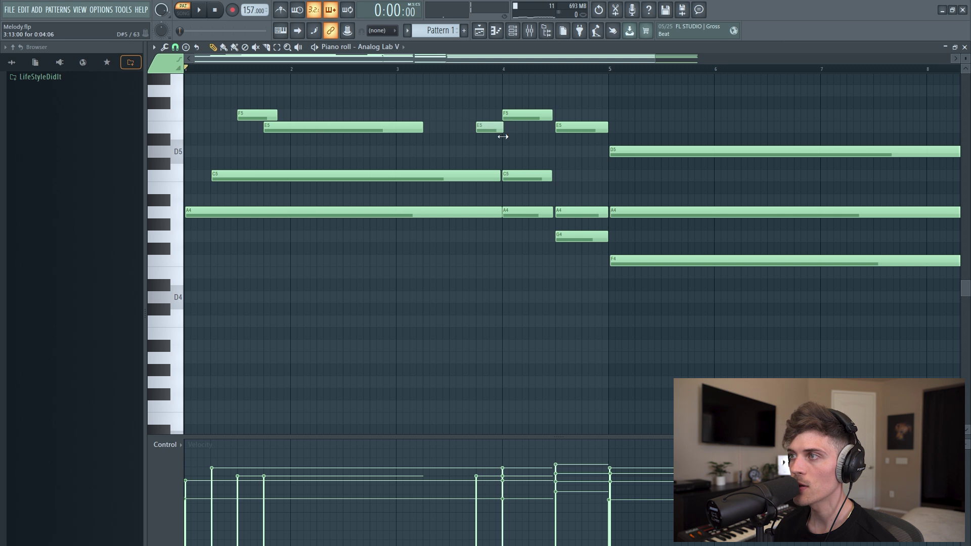
- Copy bar 4's D3 and C3 bass notes an octave up to D4 and C4
drag(525, 113, 592, 253)
ctrl+click(582, 264)
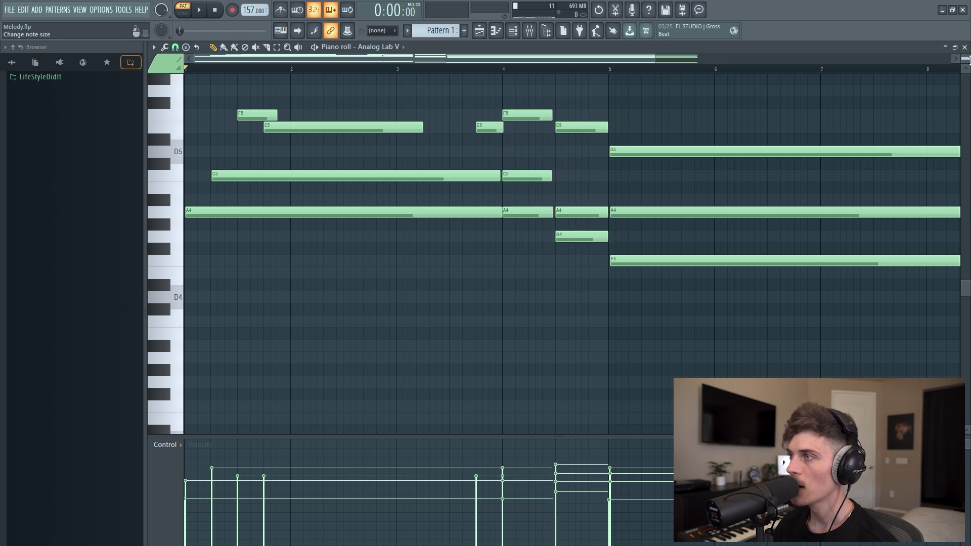
scroll(592, 252, down, 3)
drag(966, 59, 966, 59)
drag(514, 369, 568, 438)
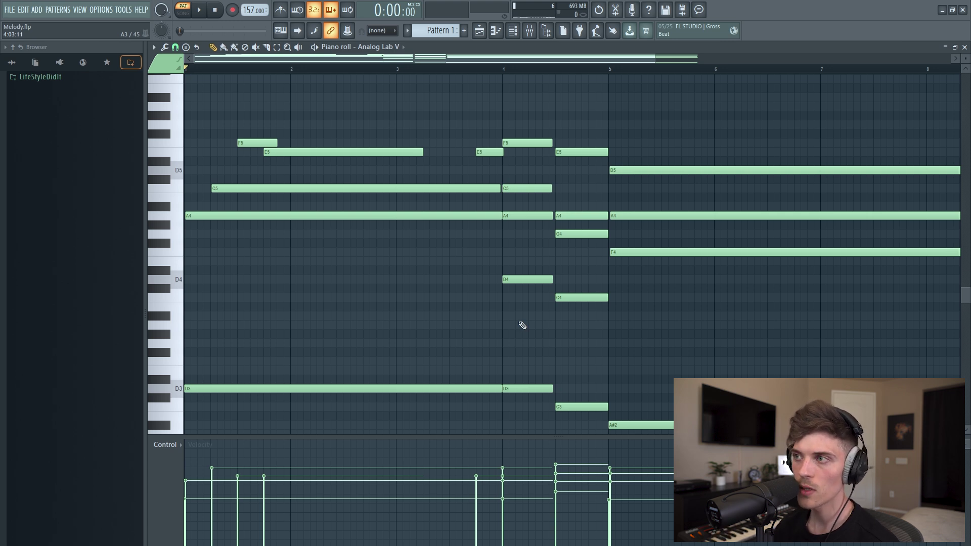
- Duplicate the long D3 and A#2 bass notes an octave down to D2 and A#1 and lower the copies' velocity
drag(248, 288, 283, 332)
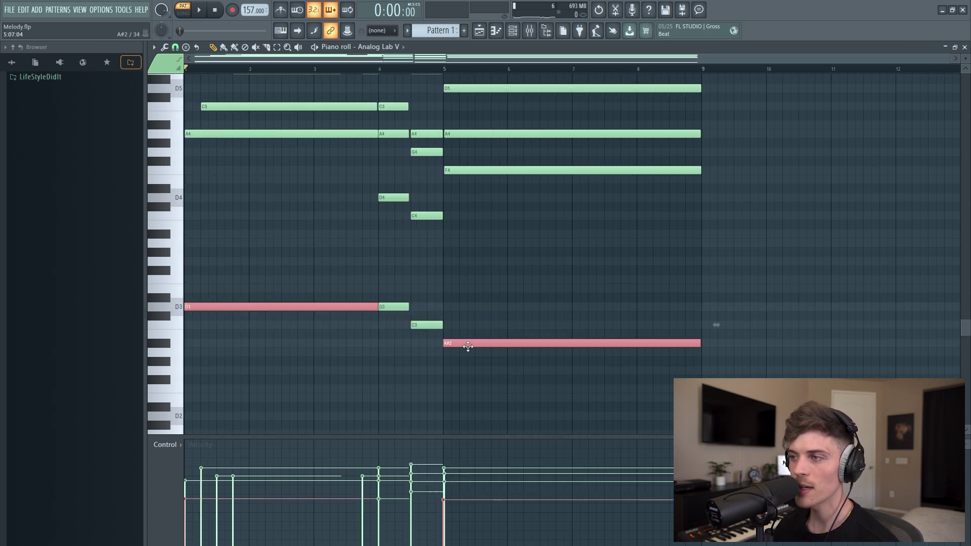
key(ctrl+Down)
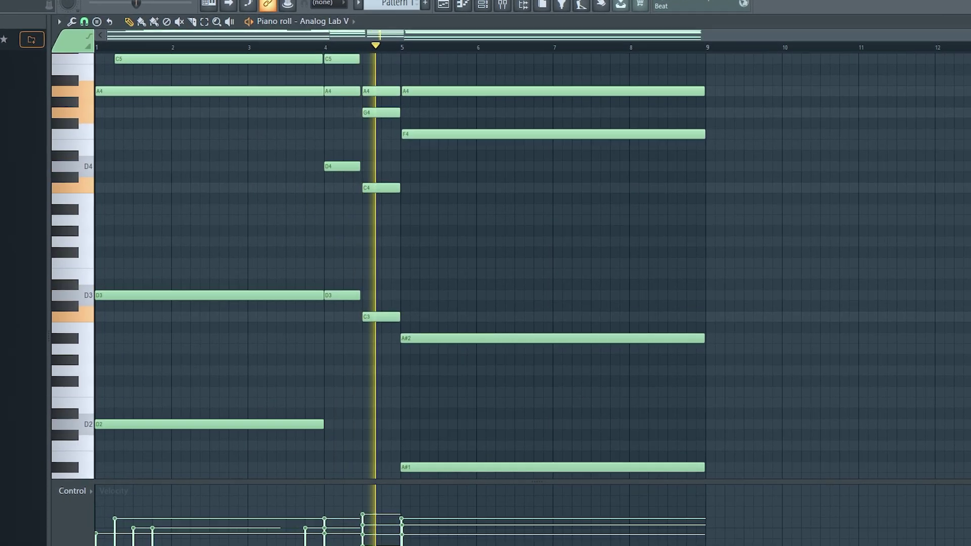
drag(232, 411, 491, 536)
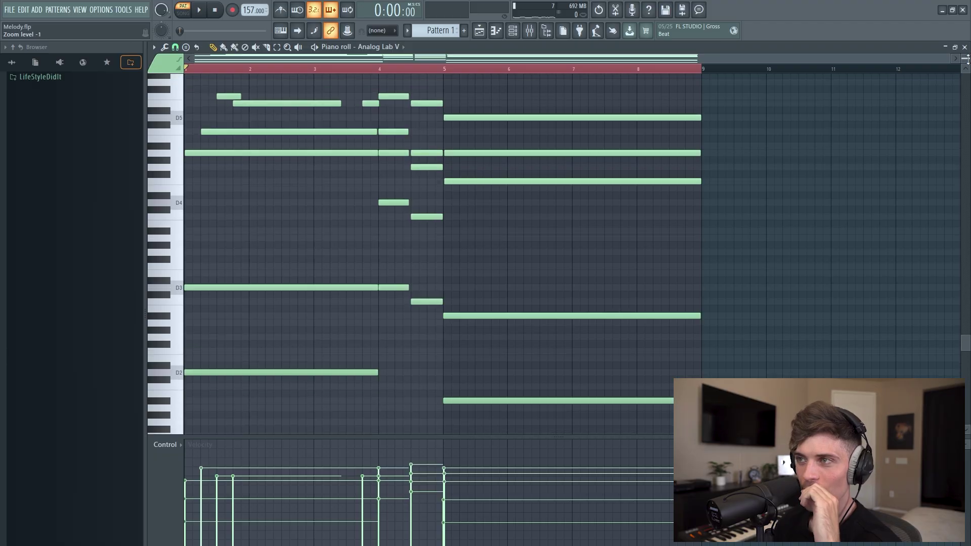
drag(963, 58, 963, 66)
scroll(500, 245, up, 3)
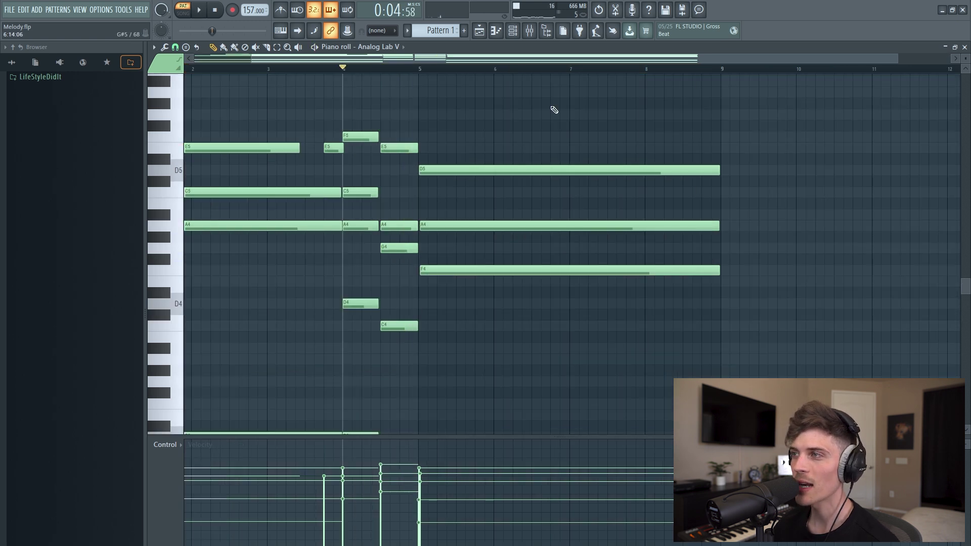
scroll(551, 142, up, 2)
key(space)
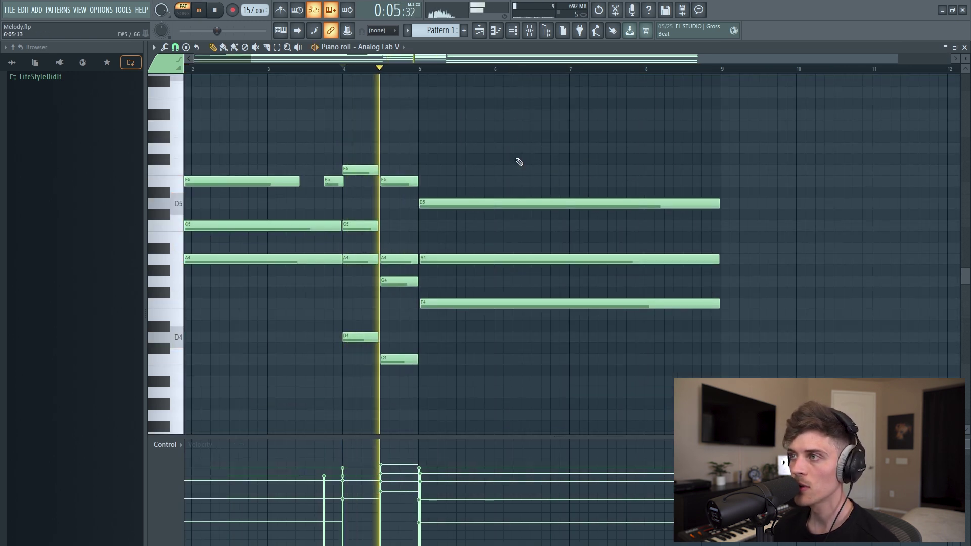
click(496, 94)
key(space)
click(496, 116)
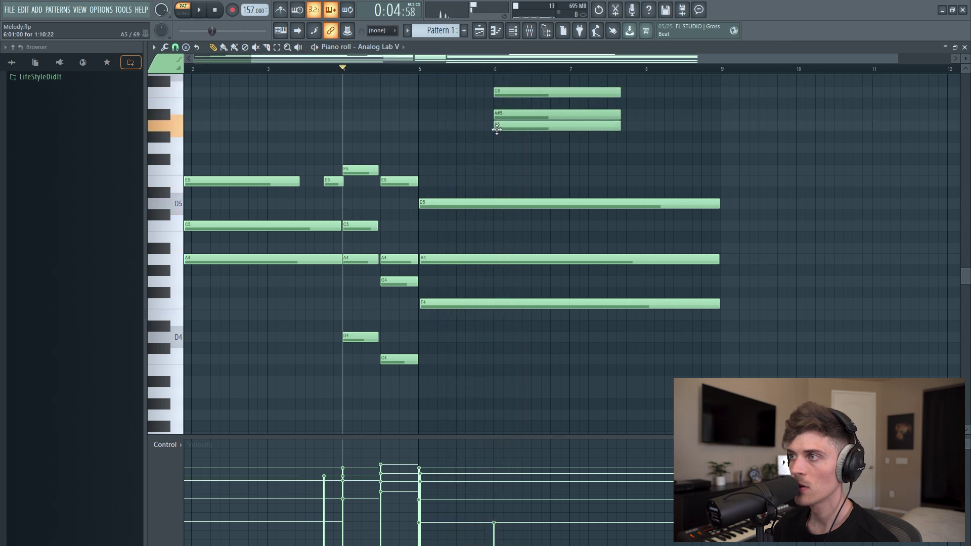
key(space)
right_click(496, 130)
right_click(498, 115)
right_click(505, 91)
- Place A5 at bar 6, G5 on beat 3 of bar 7 and F5 on beat 4 of bar 7 during playback
click(496, 126)
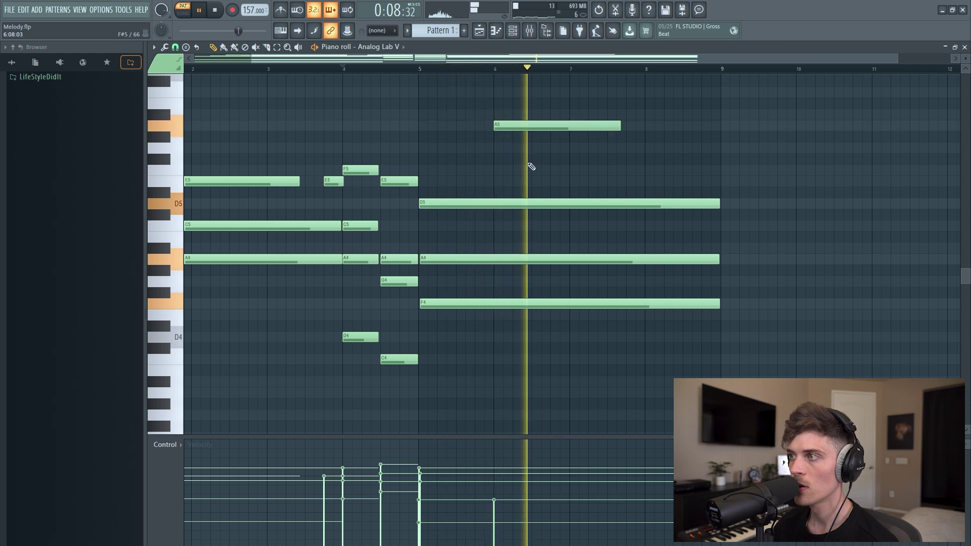
click(611, 147)
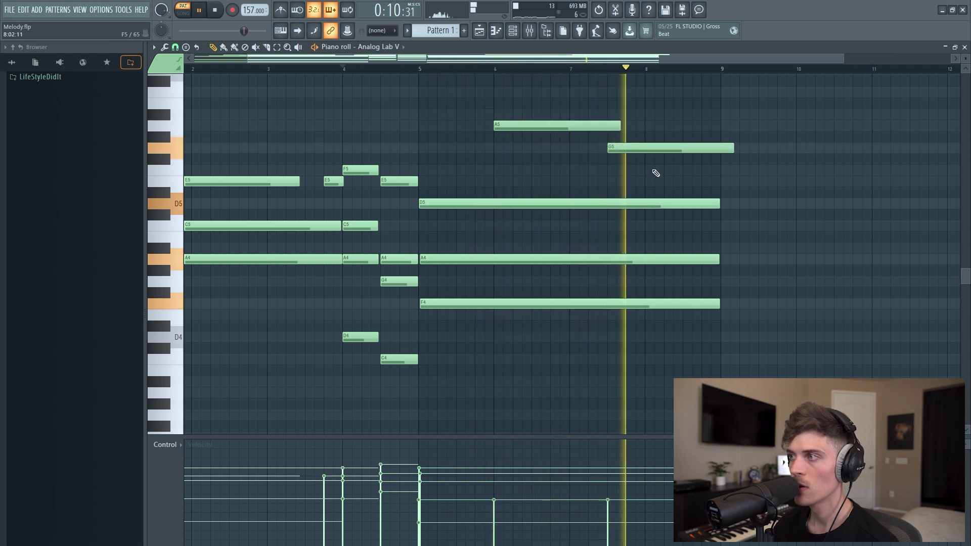
click(686, 170)
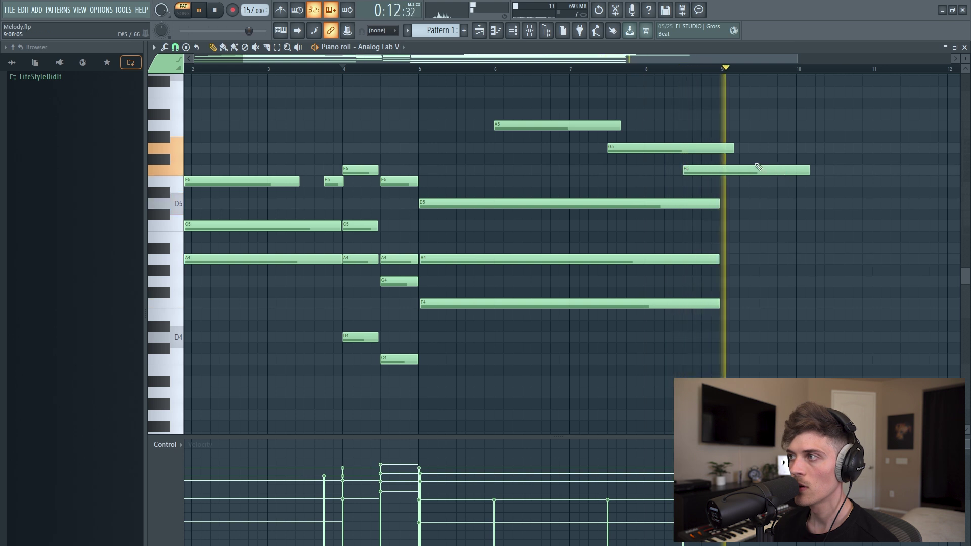
key(space)
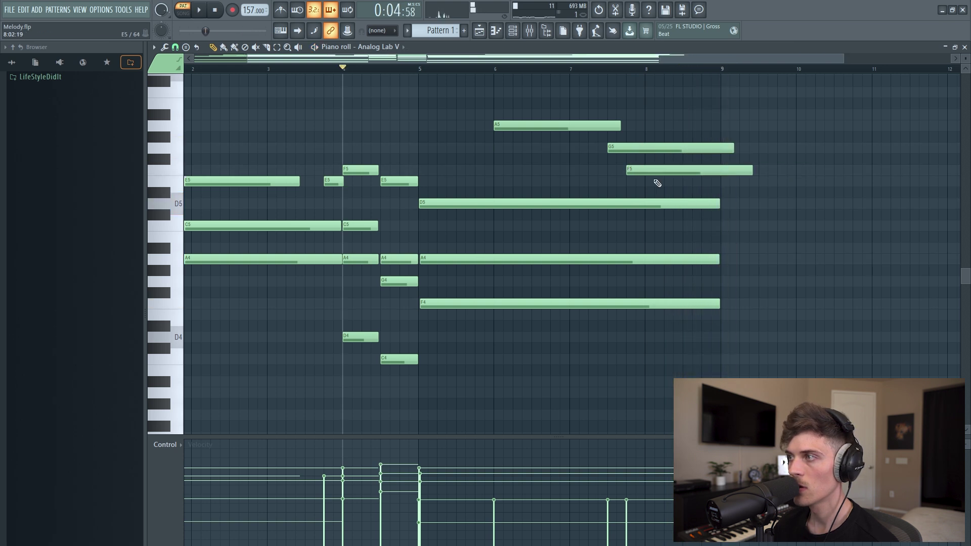
- Add E5 on beat 2 of bar 8, shorten G5, F5 and E5 together so E5 ends at bar 9, and audition the phrase
ctrl+drag(664, 145, 723, 187)
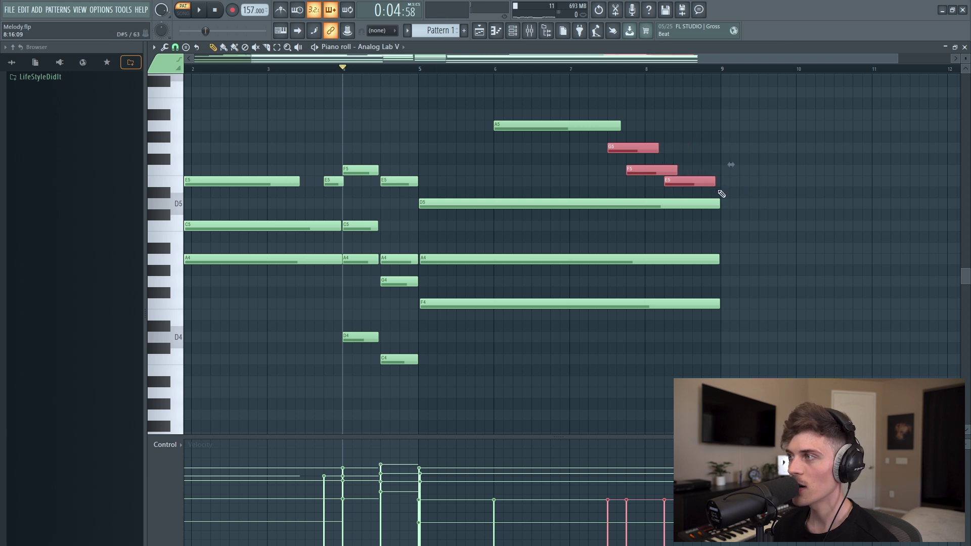
ctrl+drag(566, 98, 711, 187)
ctrl+click(738, 154)
key(space)
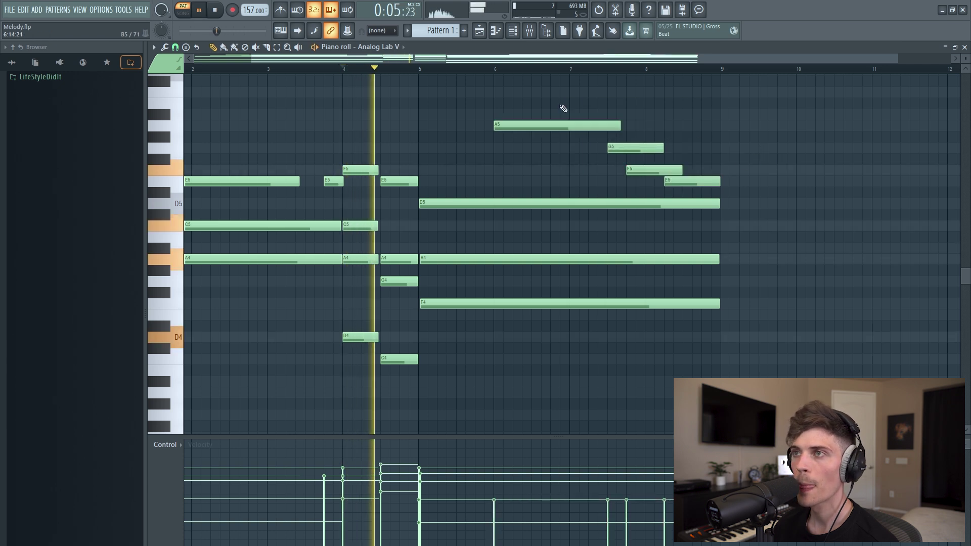
- Stack A5 and C6 above the E5 in bar 8, trim the ends of the preceding F5 and G5, and play the result
click(286, 14)
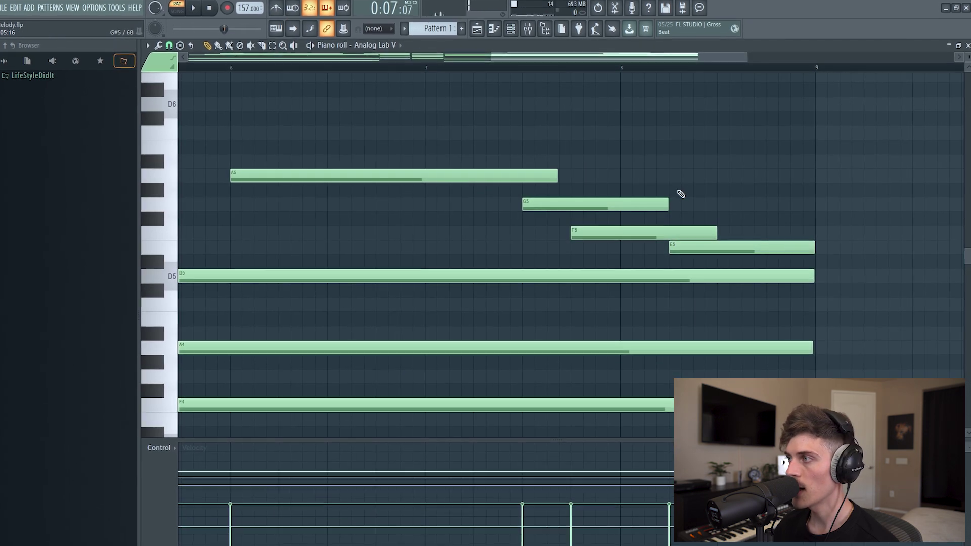
click(675, 176)
click(672, 129)
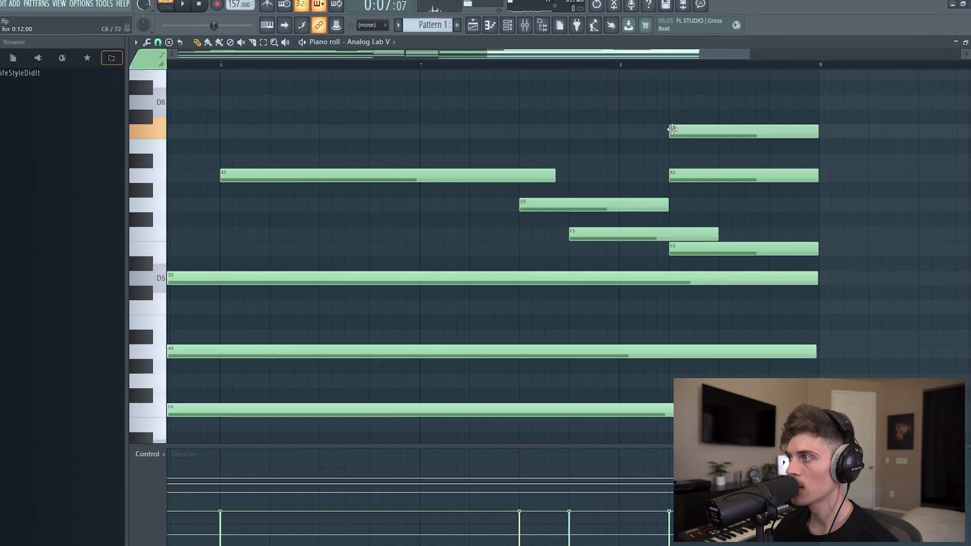
drag(718, 231, 606, 211)
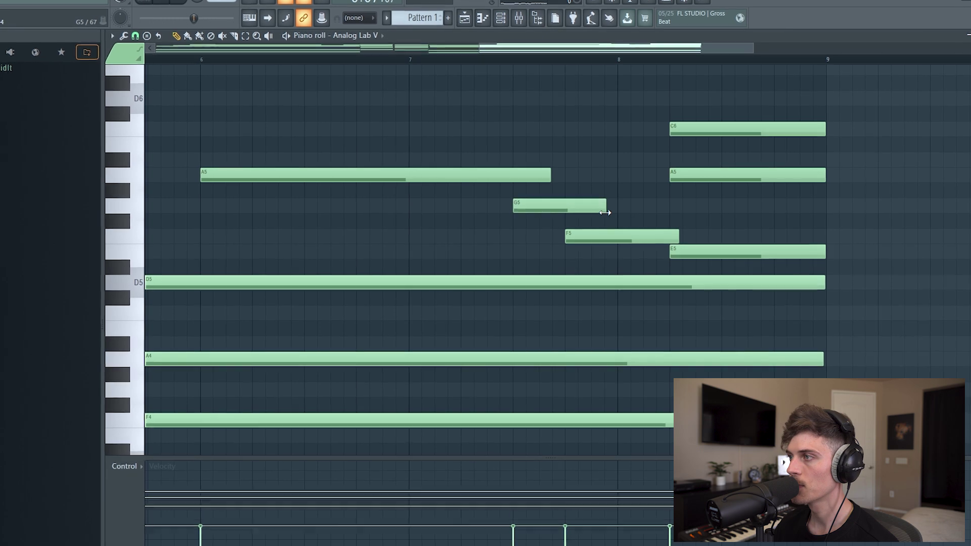
key(space)
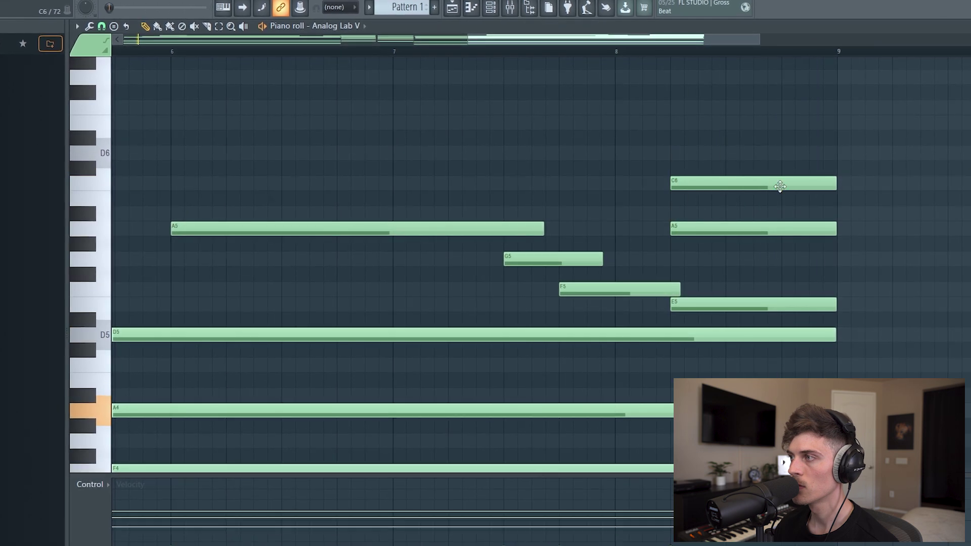
- Raise bar 8's A5 an octave to A6 and slightly lower the velocity of the C6 beneath it while auditioning
key(c)
drag(736, 208, 741, 251)
key(ctrl+Up)
key(space)
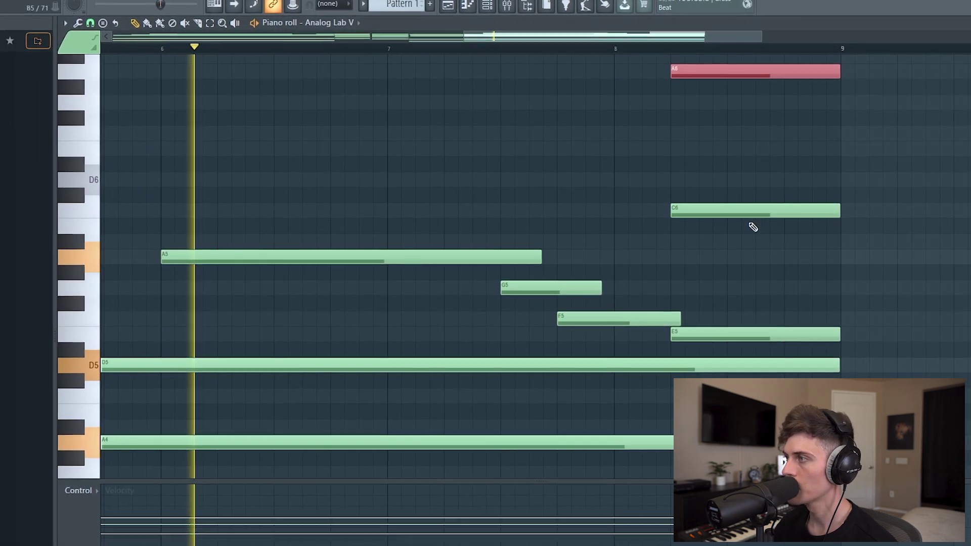
drag(727, 193, 742, 248)
click(743, 248)
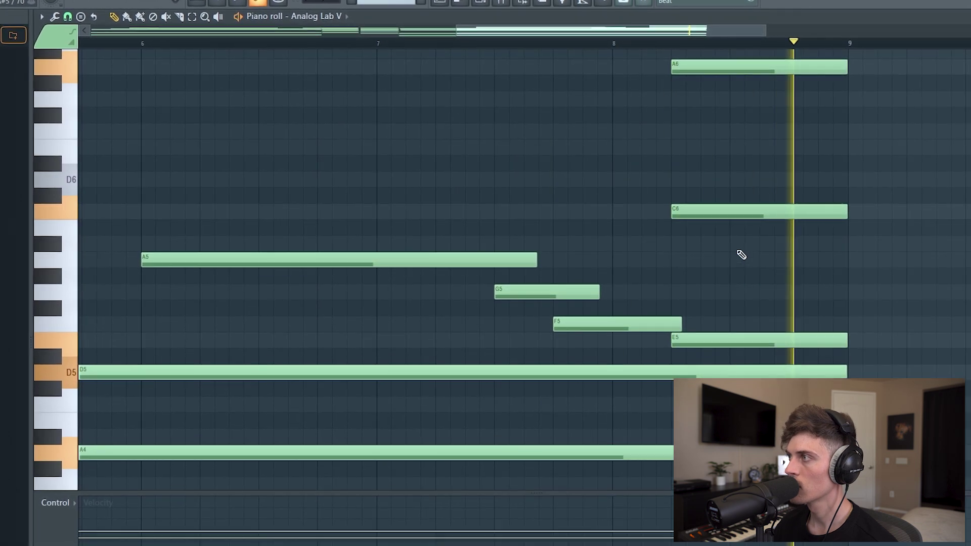
- Play the eight-bar progression, then duplicate all its notes into bars 9 to 16 and clear the selection
scroll(516, 273, down, 3)
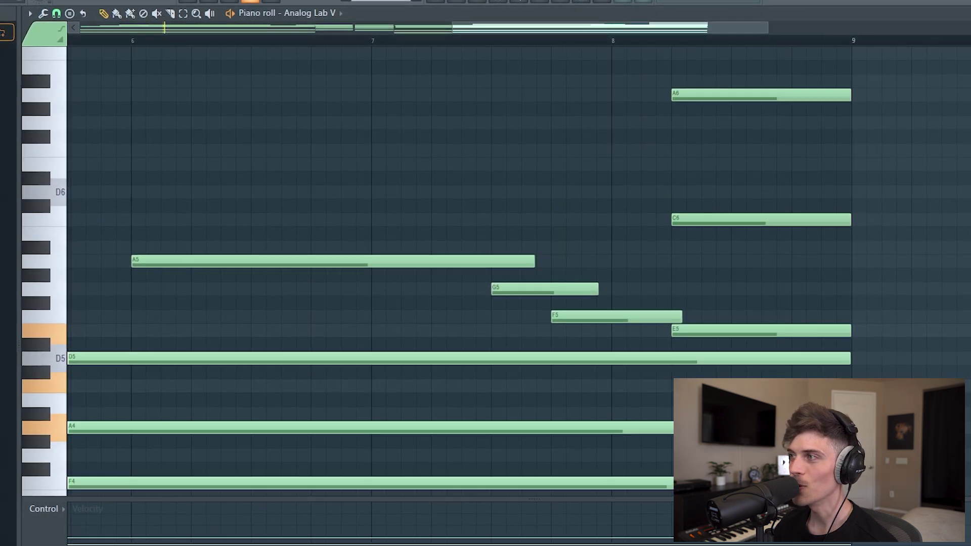
scroll(580, 42, down, 5)
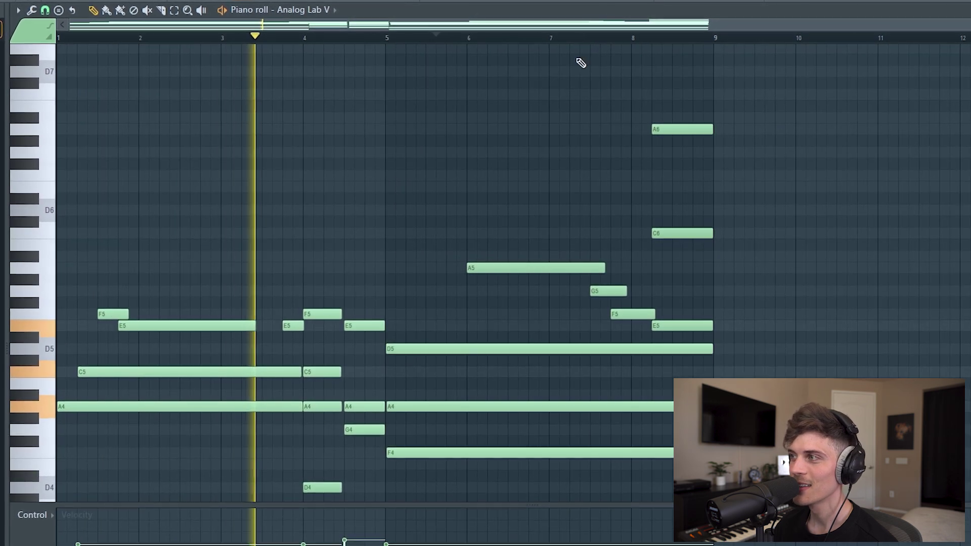
scroll(579, 71, down, 3)
scroll(594, 115, down, 2)
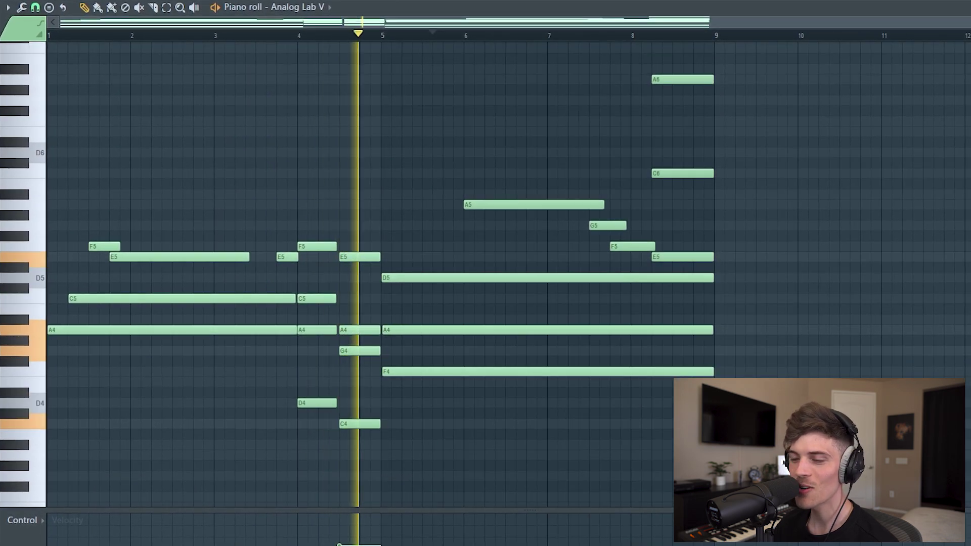
key(space)
key(ctrl+a)
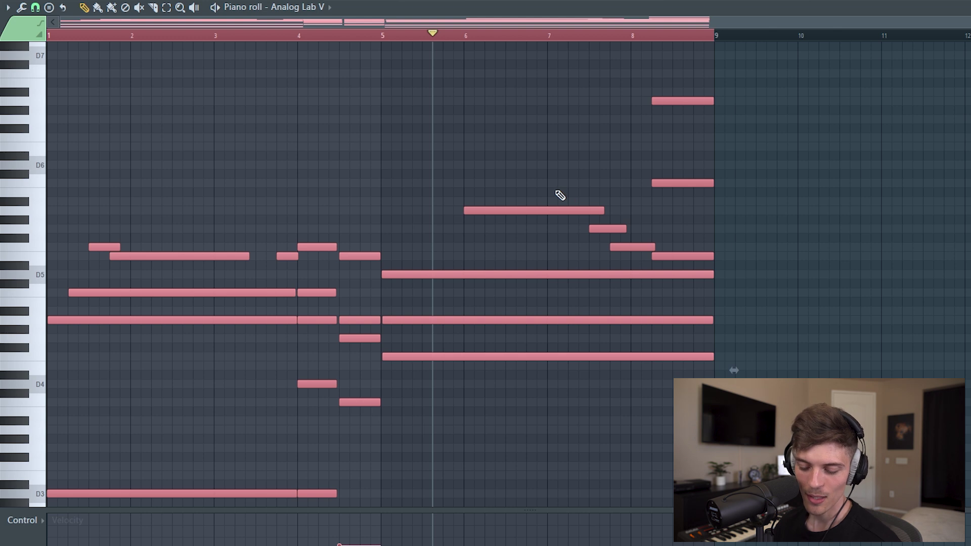
key(ctrl+b)
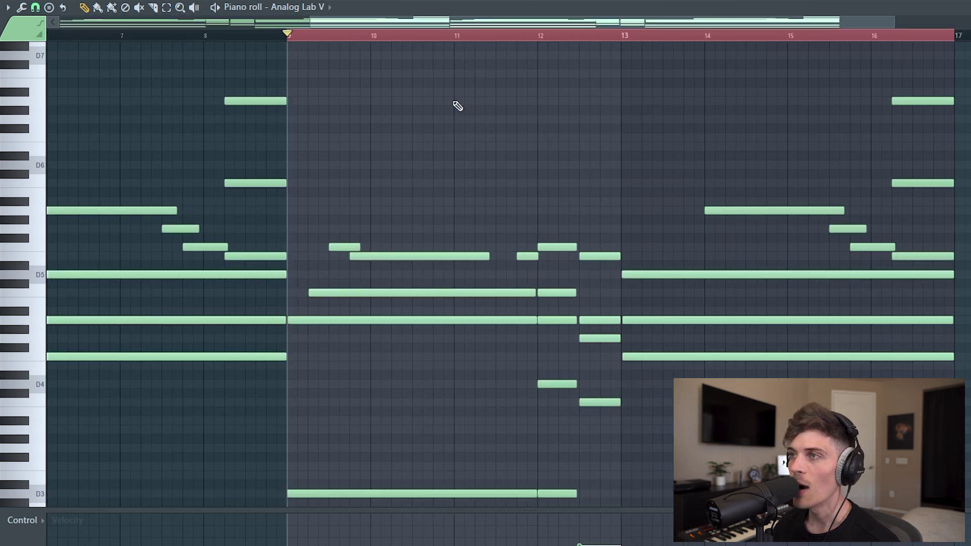
key(ctrl+d)
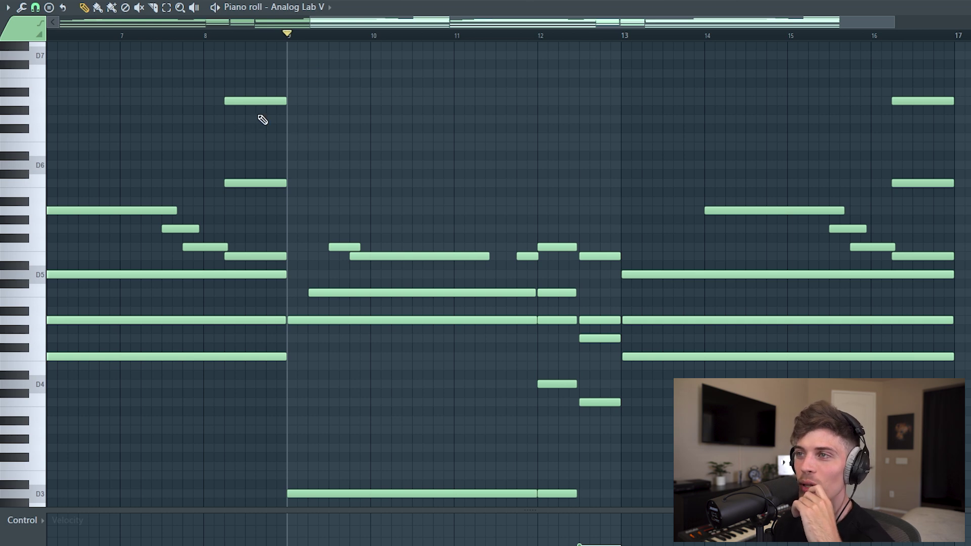
- Set playback to start at bar 8 and examine the high A6 and C6 notes leading into the duplicated section
click(213, 36)
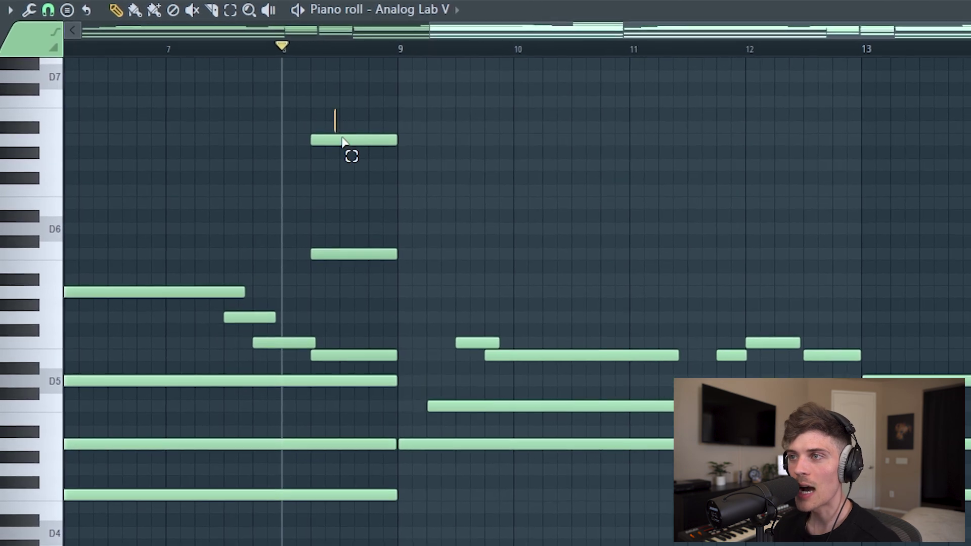
drag(291, 95, 338, 244)
ctrl+click(488, 275)
right_click(472, 278)
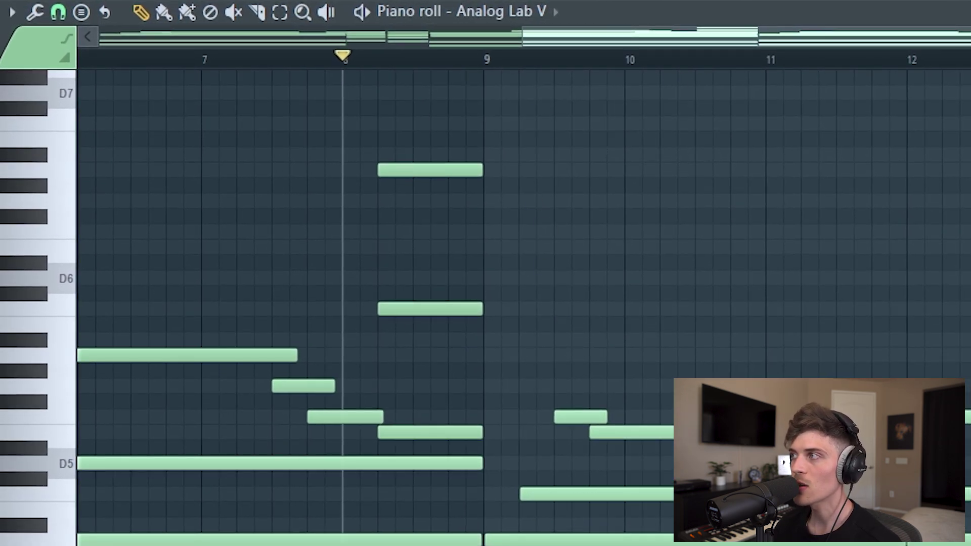
scroll(766, 501, down, 1)
scroll(530, 57, down, 3)
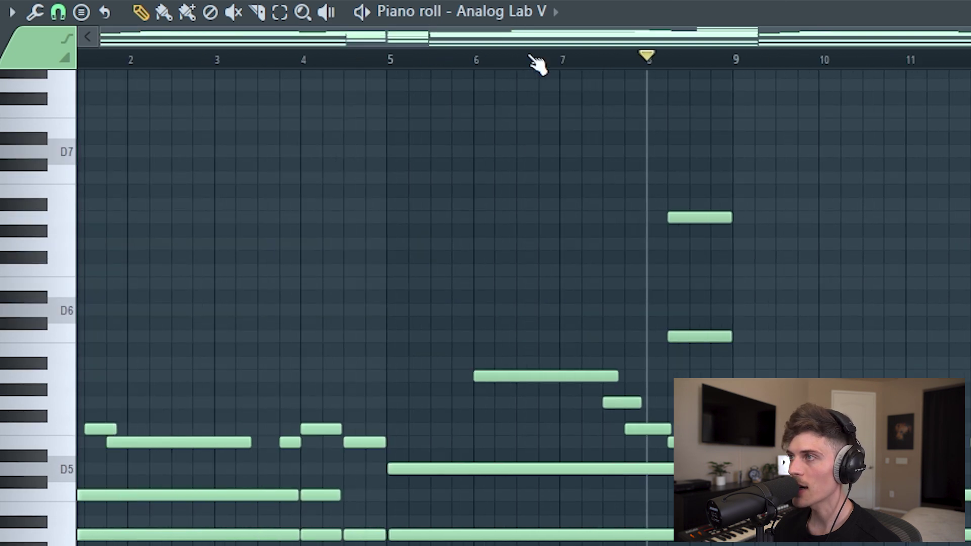
drag(769, 147, 970, 545)
click(963, 298)
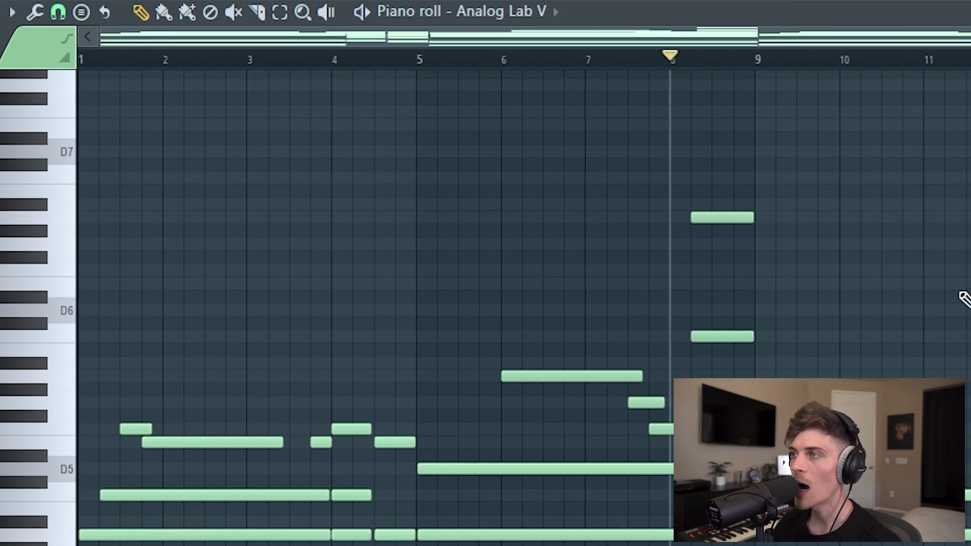
- Add high melody notes E7 from bar 9 to beat 4, A6 on beat 4 of bar 9, and D7 at bar 12
click(728, 217)
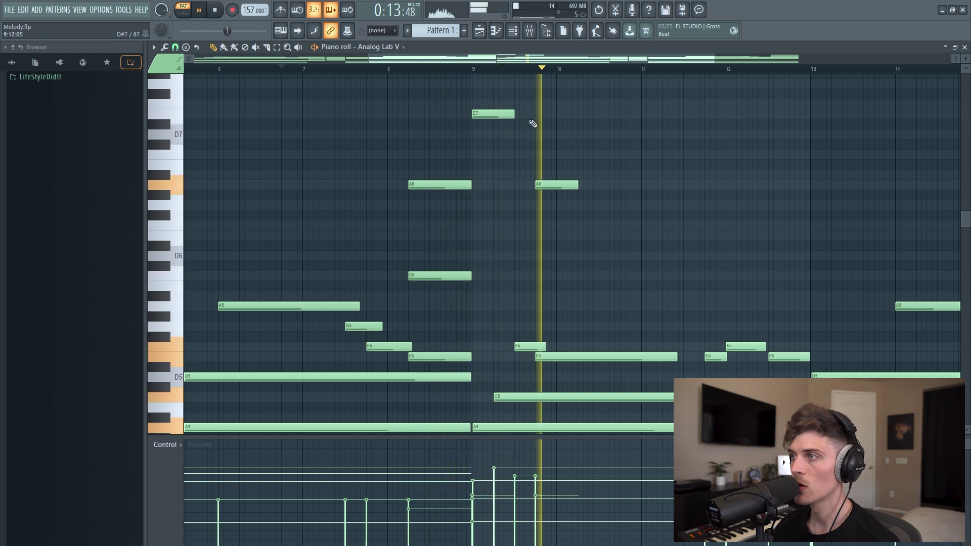
drag(514, 114, 534, 114)
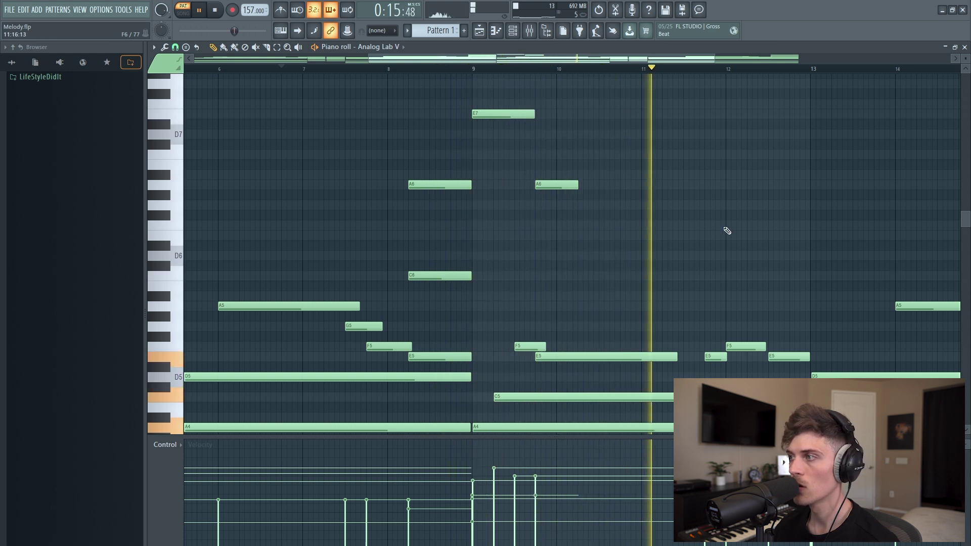
click(671, 135)
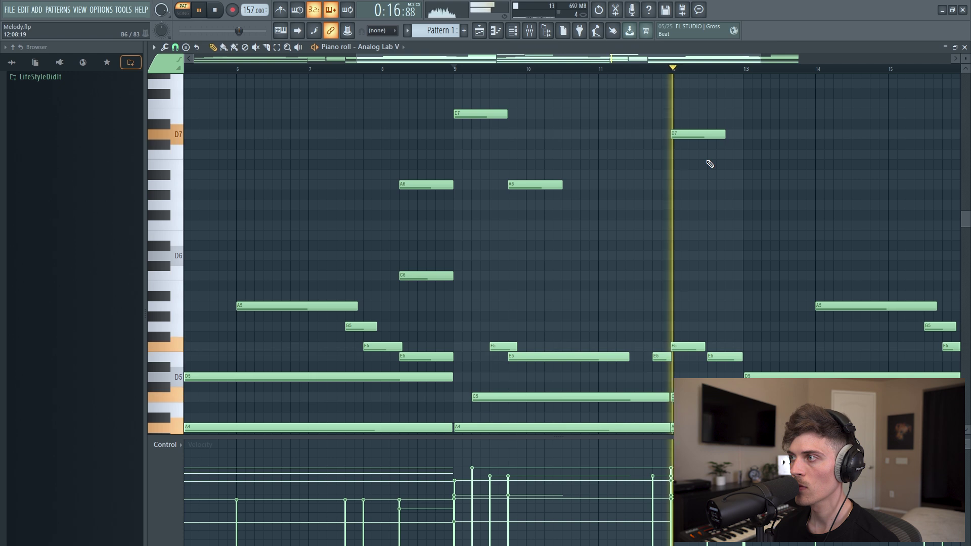
- Add a C7 note midway through bar 12 and shorten the preceding D7 so it ends where the C7 starts
click(710, 155)
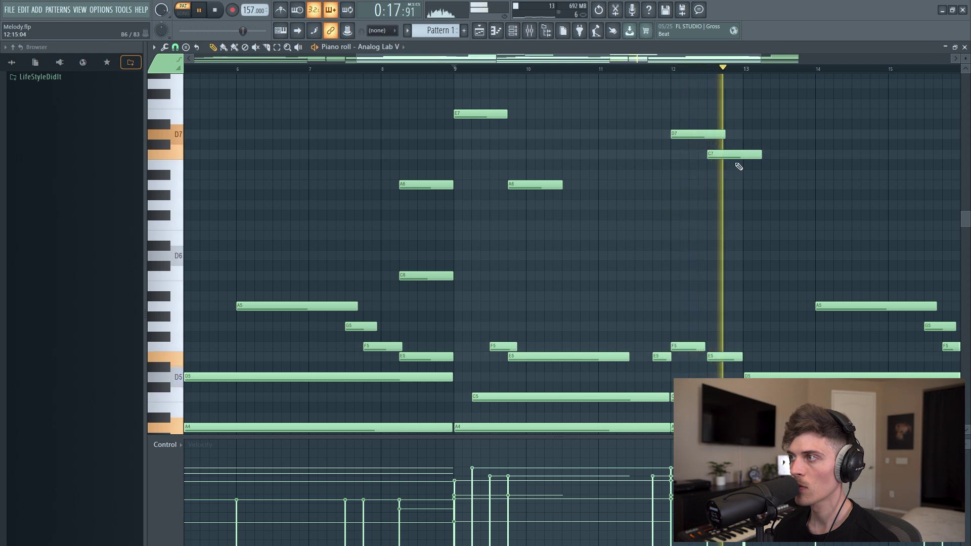
drag(724, 135, 707, 135)
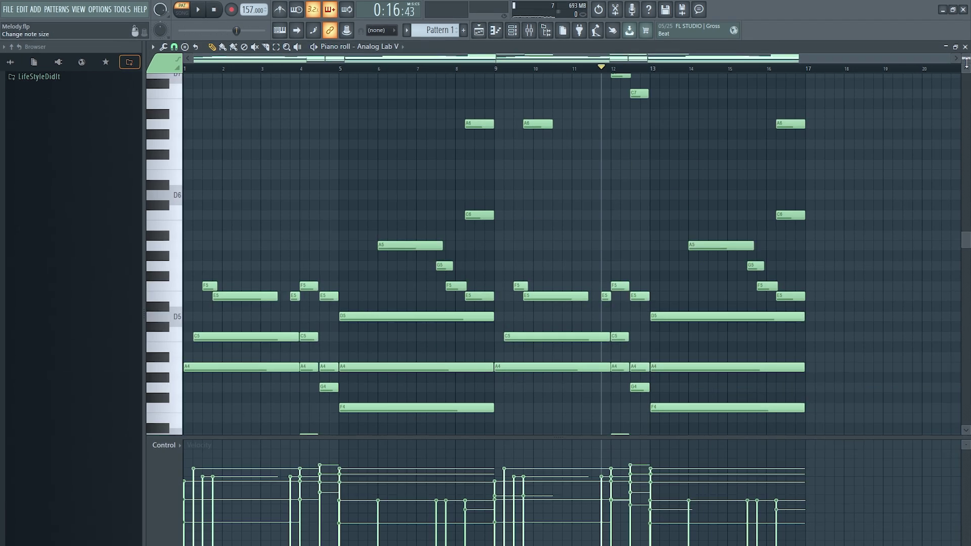
- Select only the C6 note in bar 16 and raise it an octave to C7
scroll(707, 243, down, 1)
ctrl+click(790, 150)
ctrl+shift+click(791, 223)
drag(470, 130, 482, 296)
ctrl+click(730, 197)
drag(793, 206, 798, 244)
key(ctrl+Up)
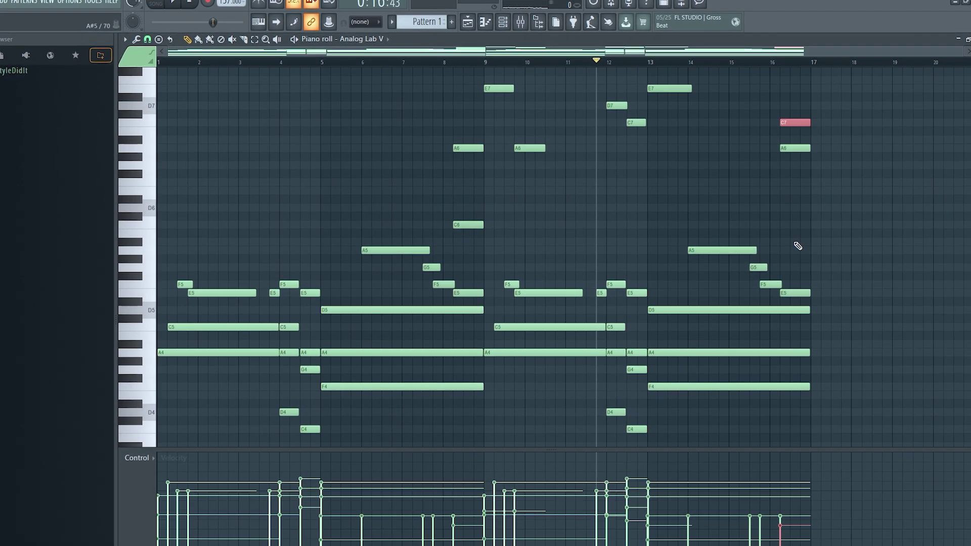
- Clear the selection, play from bar 13, delete the A6 beneath bar 16's C7, and replay the ending from about bar 15
key(ctrl+d)
click(647, 61)
key(space)
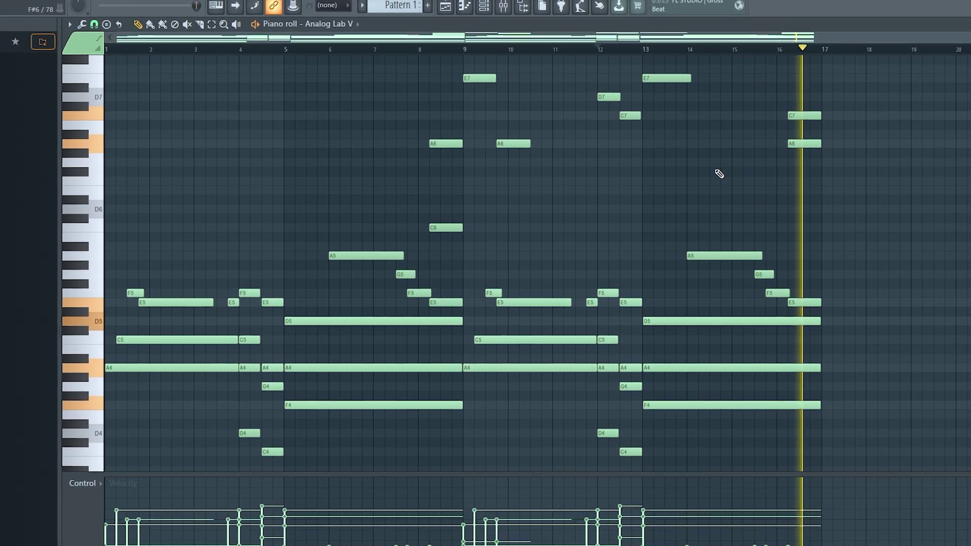
right_click(805, 144)
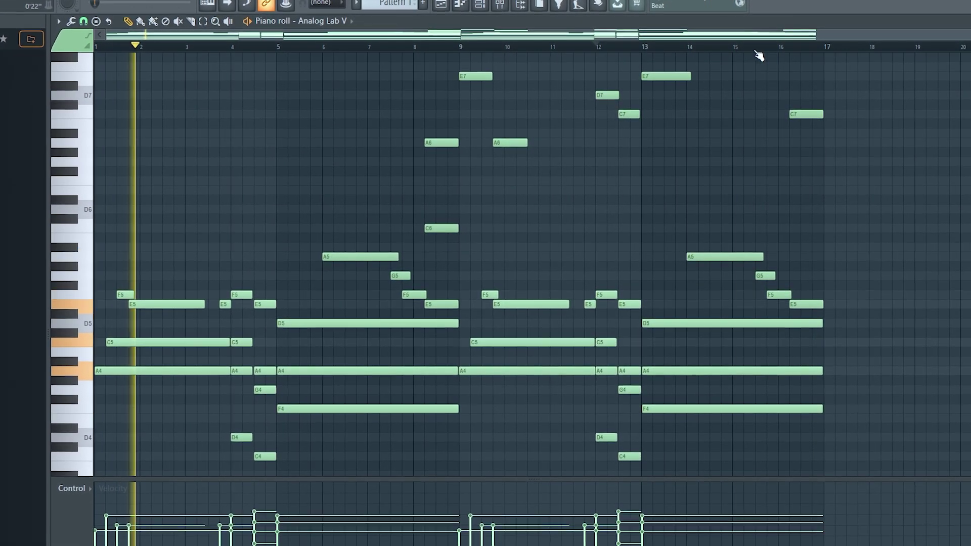
click(755, 49)
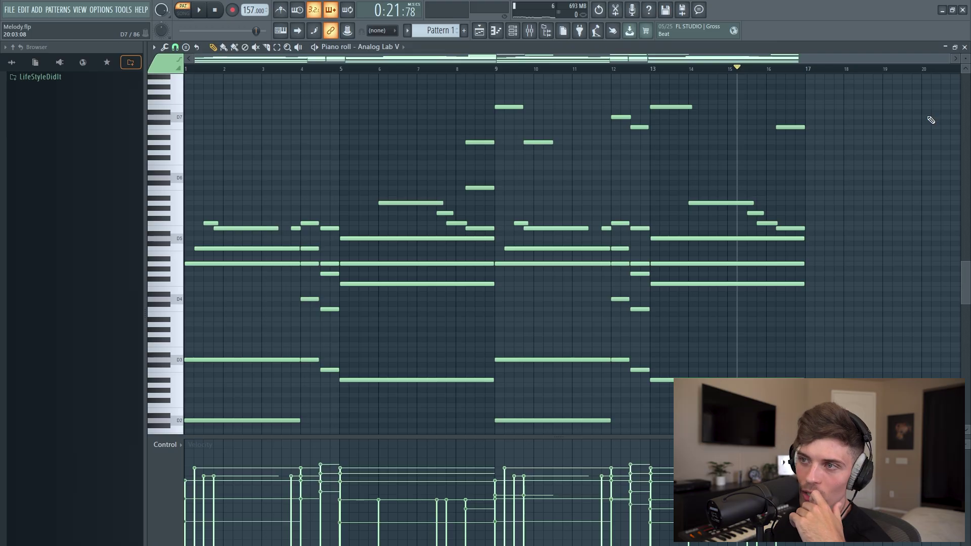
drag(239, 110, 309, 183)
drag(414, 185, 412, 188)
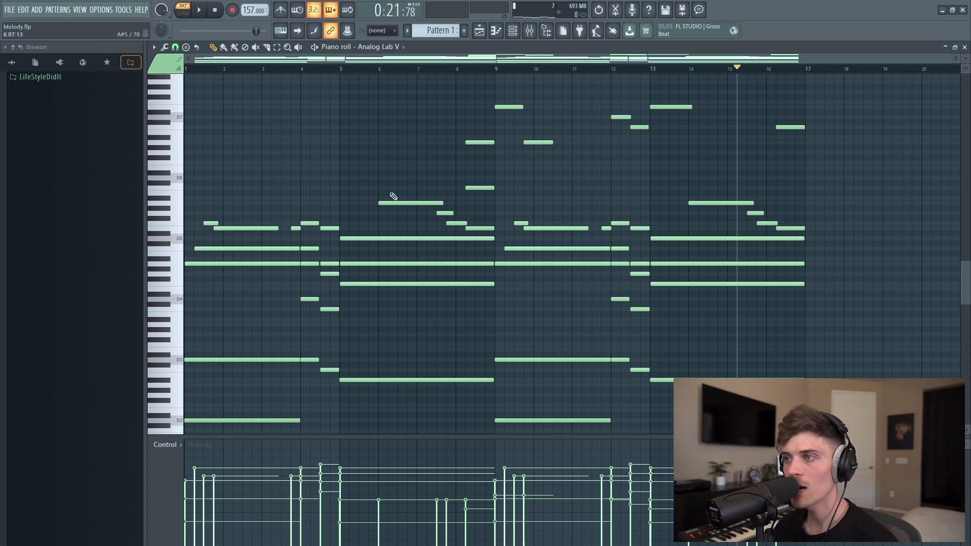
drag(569, 110, 614, 211)
drag(734, 173, 736, 176)
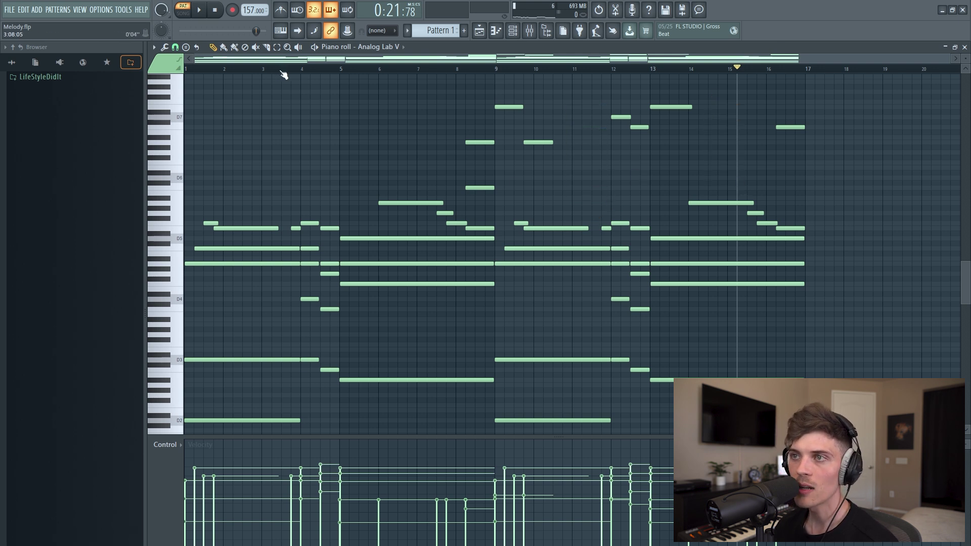
- Open the channel rack and clone the Analog Lab V channel
click(513, 32)
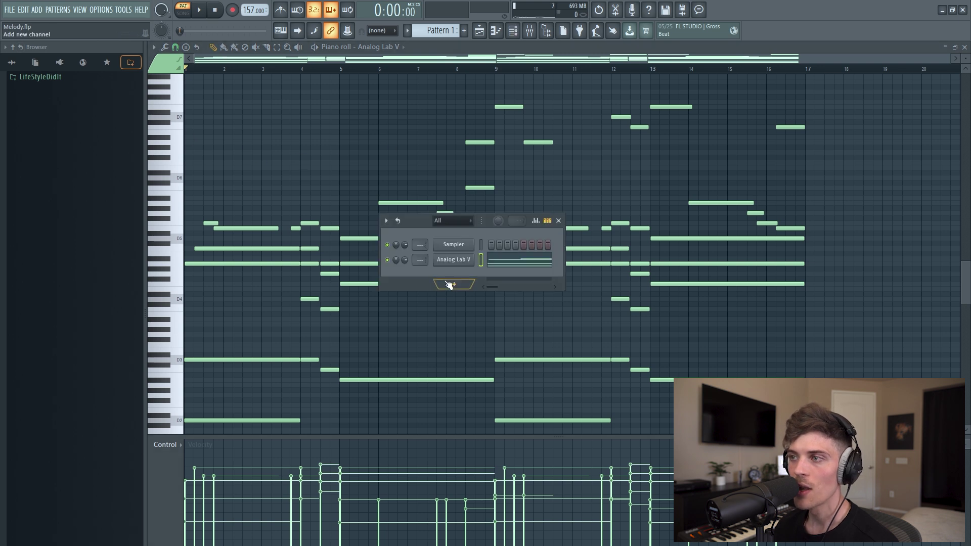
right_click(461, 260)
click(509, 357)
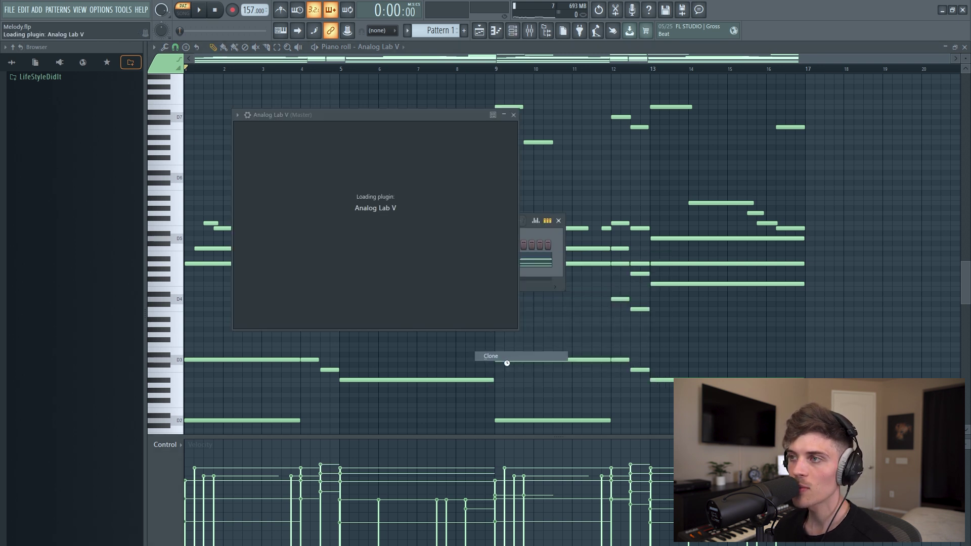
- Record a high counter-melody into the Analog Lab V #2 channel over the 16-bar progression, then stop recording
scroll(823, 265, down, 1)
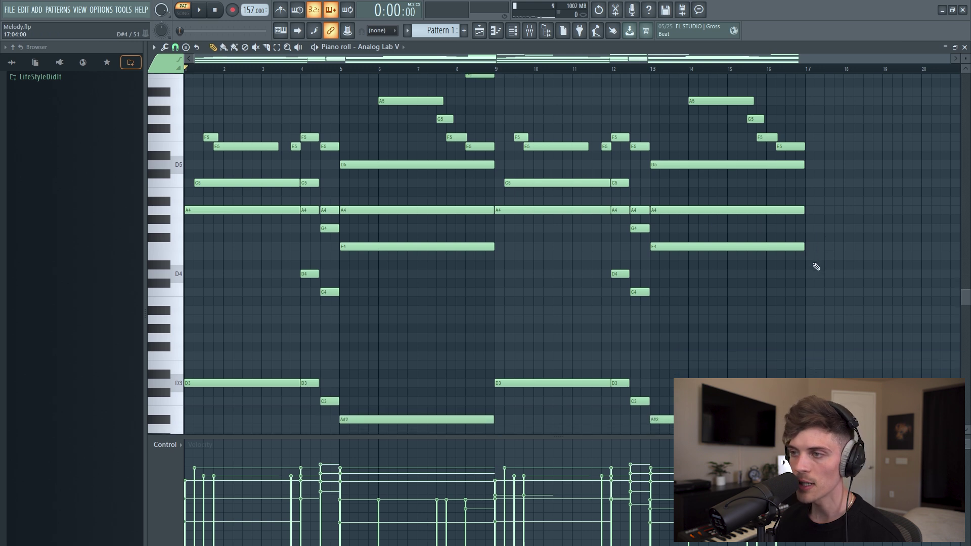
drag(967, 58, 965, 58)
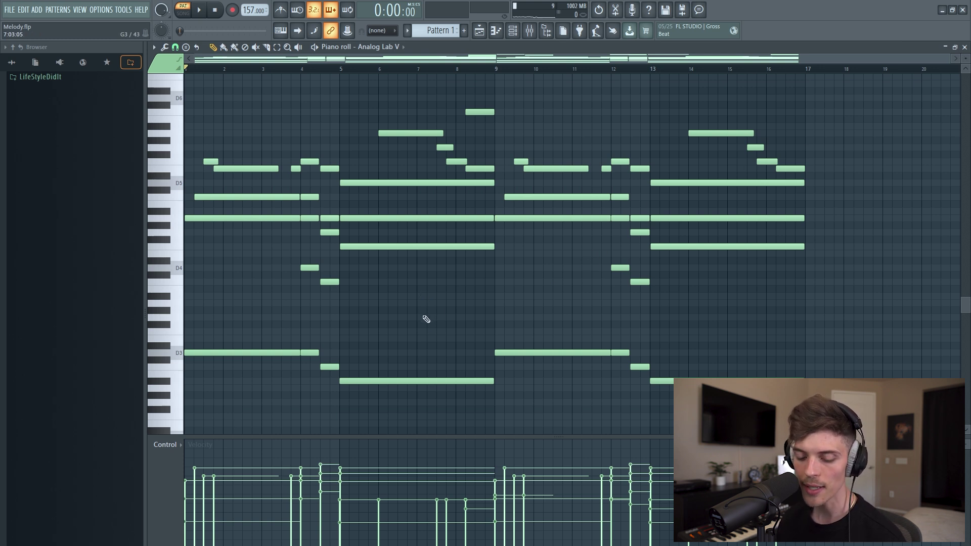
scroll(426, 318, down, 3)
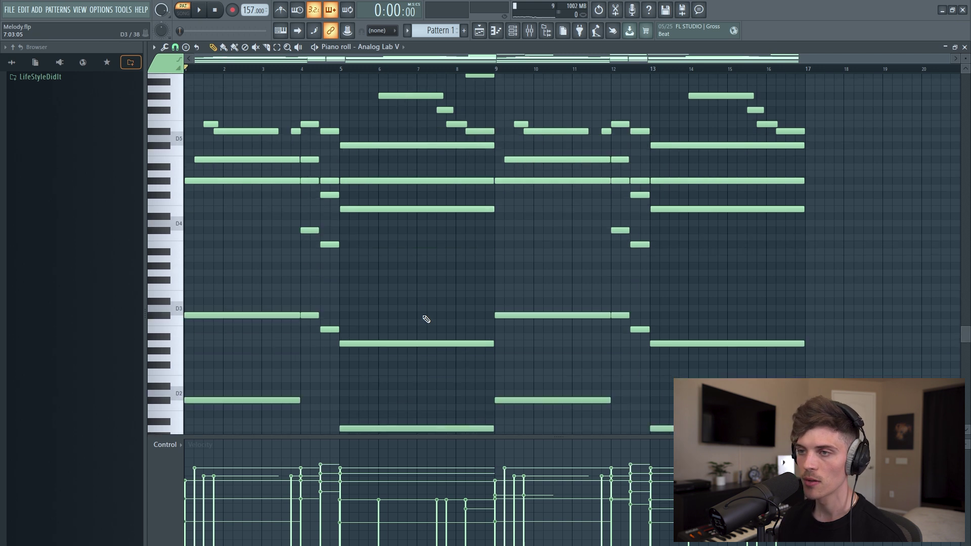
scroll(426, 319, down, 1)
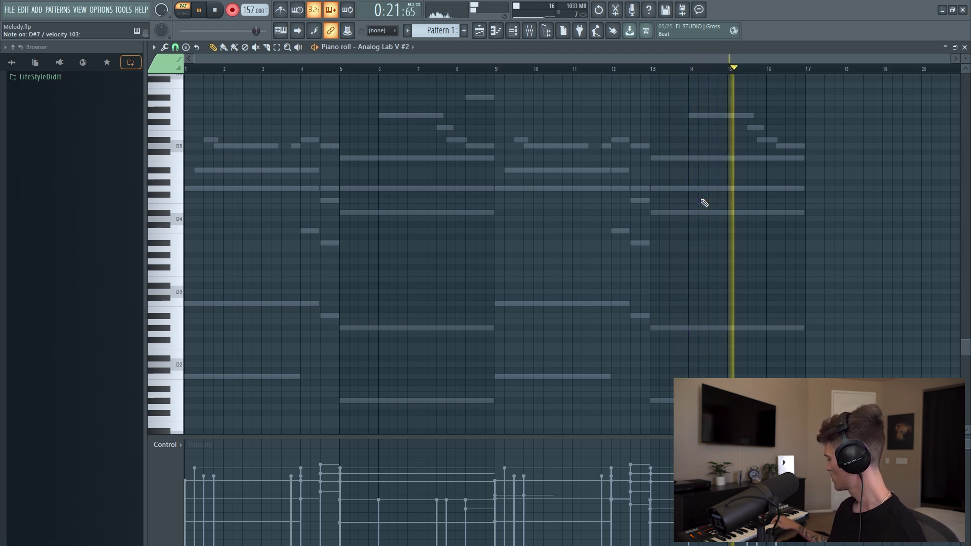
key(space)
- Delete the recorded notes around bars 10–11 and after bar 13, lengthen the F7 leading into bar 13, and close the piano roll
scroll(681, 209, up, 10)
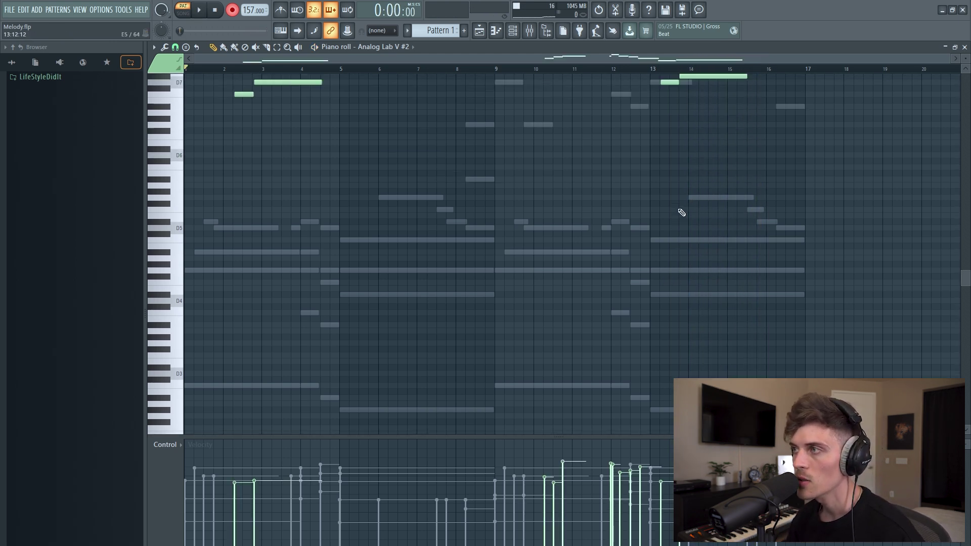
scroll(680, 212, up, 1)
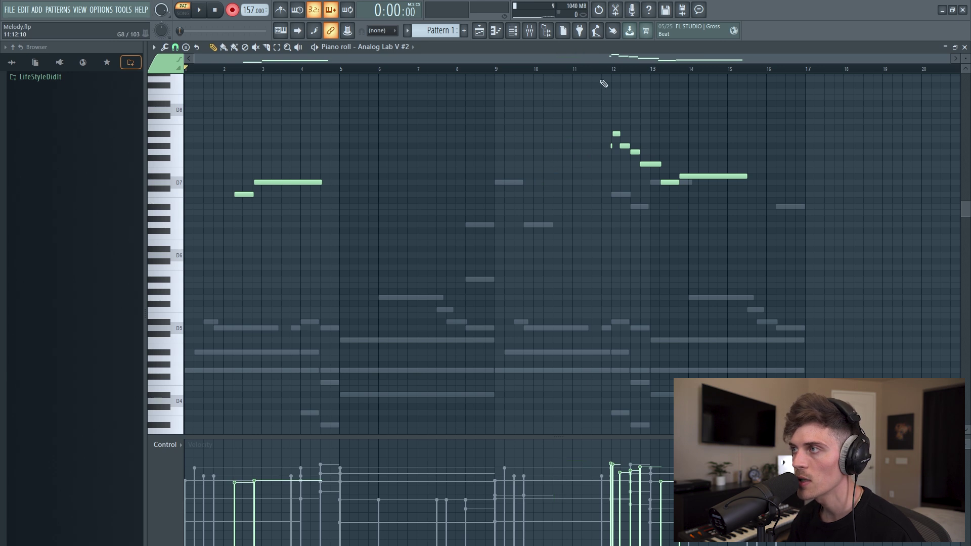
scroll(364, 147, down, 3)
scroll(388, 158, up, 10)
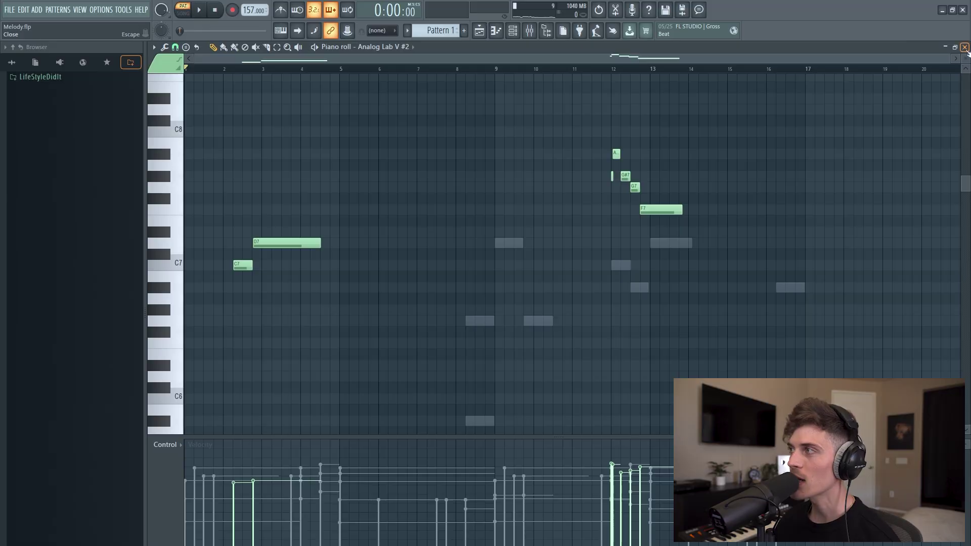
click(964, 46)
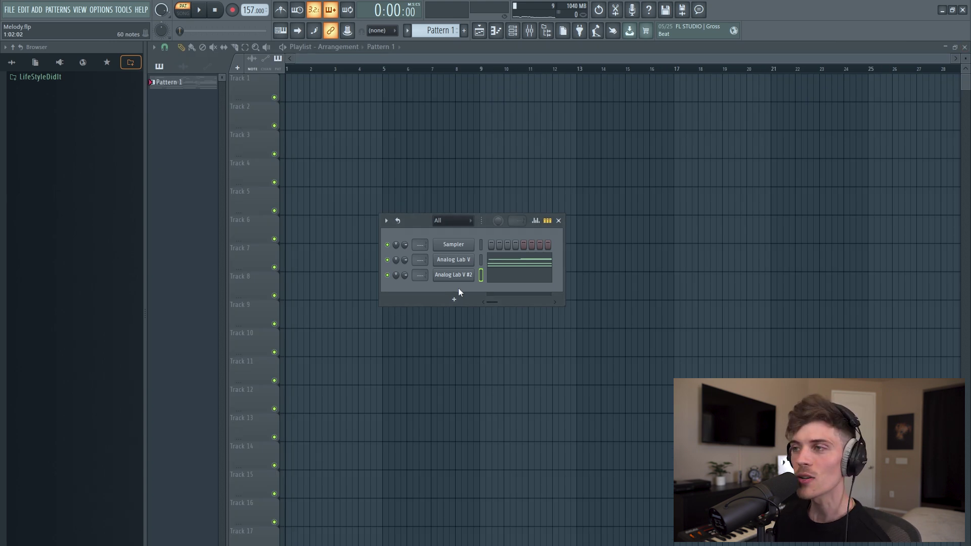
- Clone the Analog Lab V #2 channel, load the Strings 1 - Eternal preset in the copy, and close the plugin
right_click(461, 283)
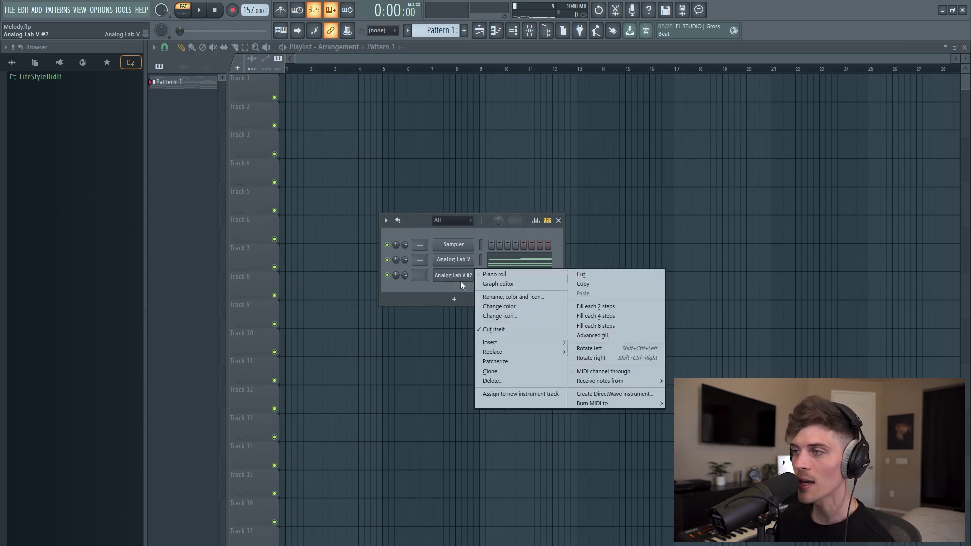
click(498, 371)
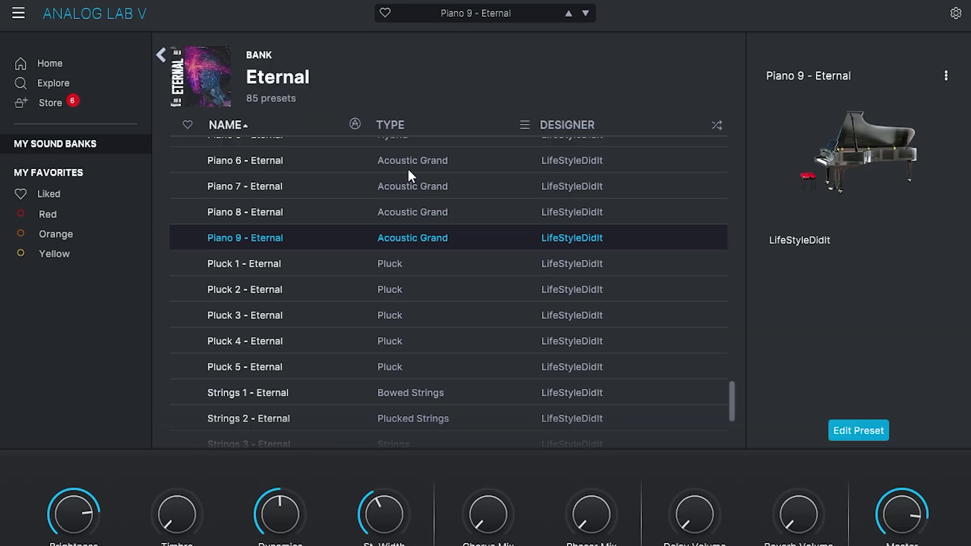
scroll(390, 240, down, 3)
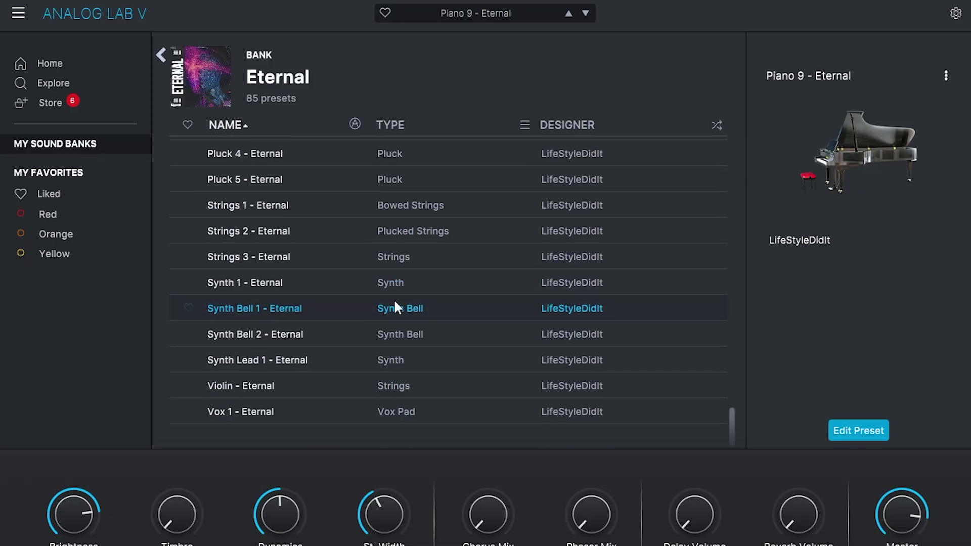
scroll(329, 265, up, 1)
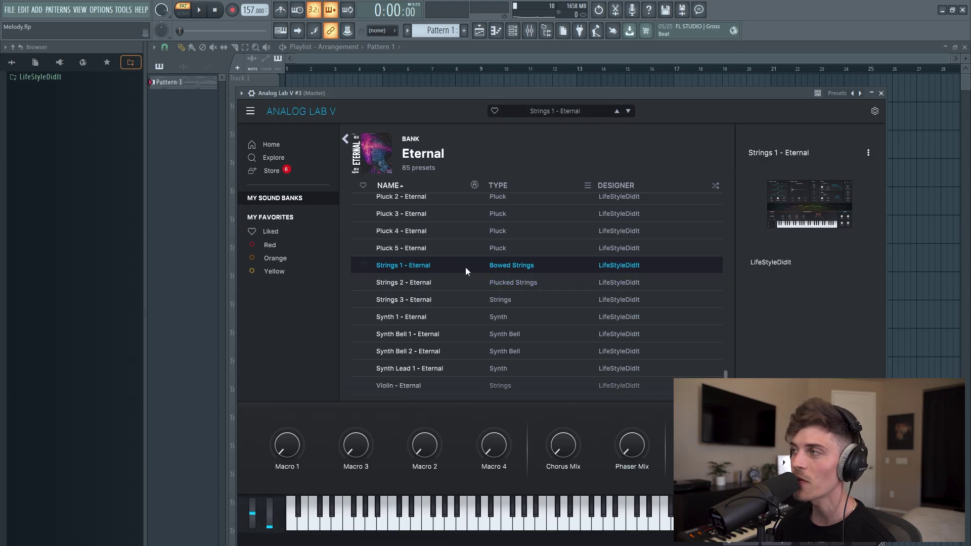
click(881, 93)
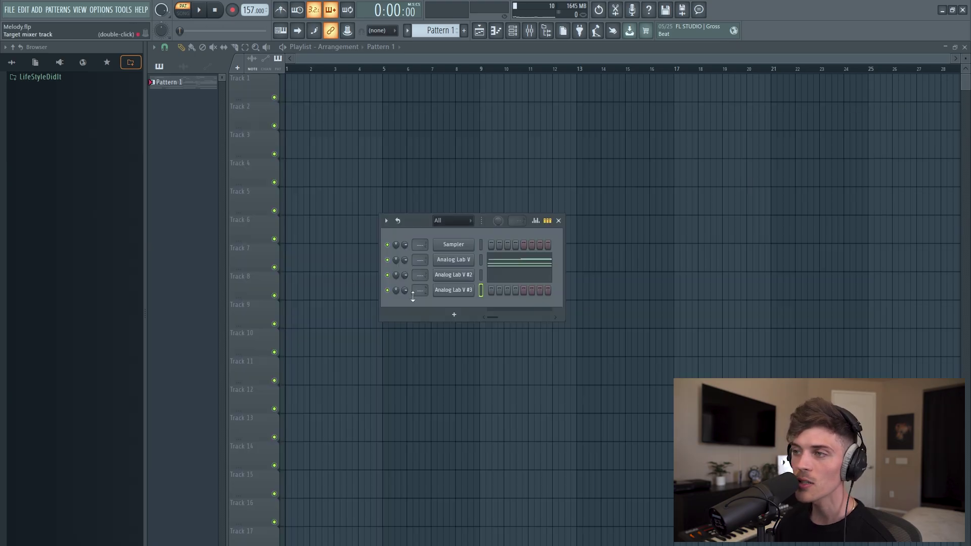
- In Analog Lab V #3's piano roll, enter G4, D#5, C5, G5, C5 and D#5 string notes from bars 1 to 13 and play them
right_click(454, 290)
click(455, 292)
scroll(380, 303, down, 10)
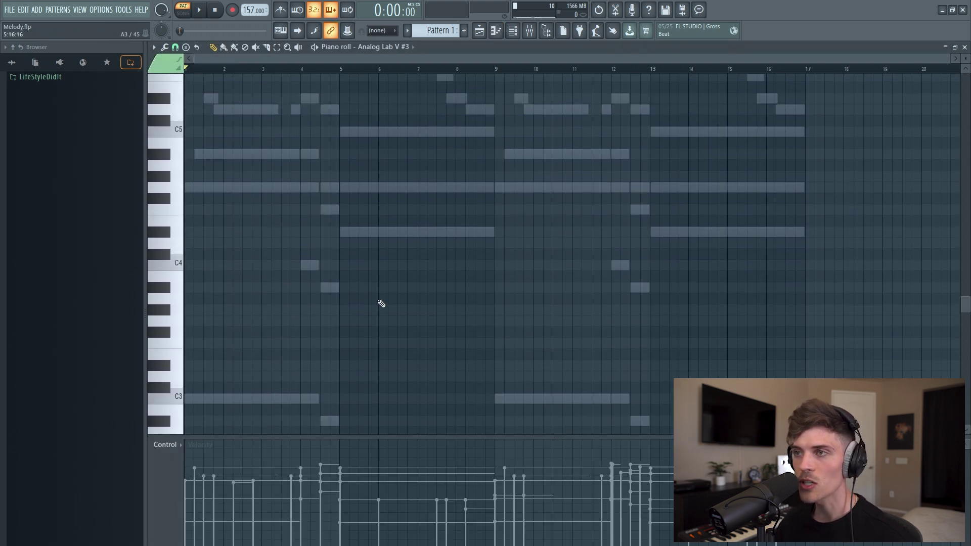
key(space)
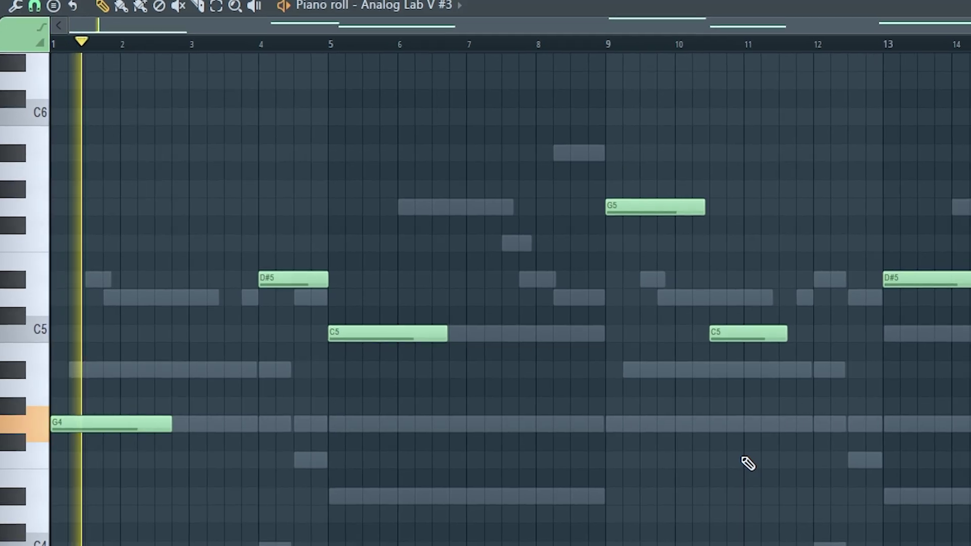